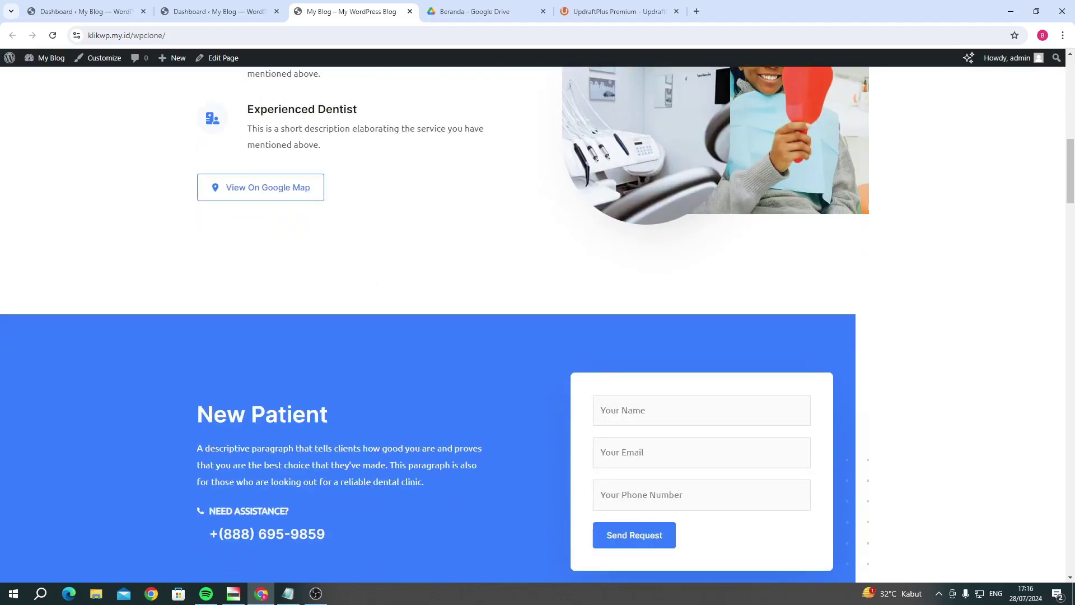
- Review the Dental Clinic homepage of the wpclone site, from the hero banner through the services and Happy Stories sections
scroll(537, 325, down, 12)
scroll(538, 325, up, 15)
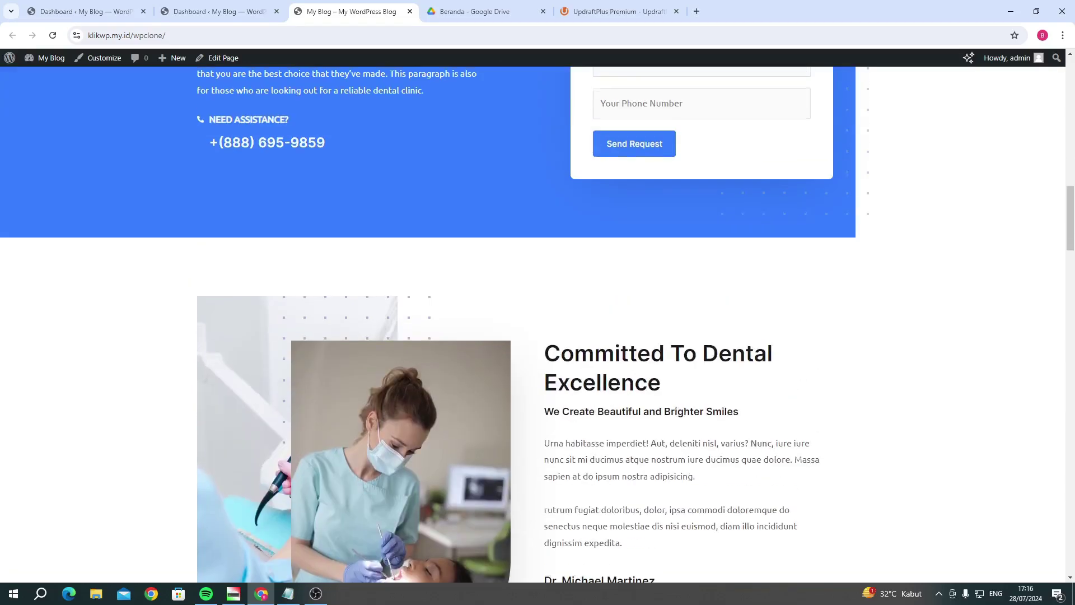
scroll(537, 325, up, 7)
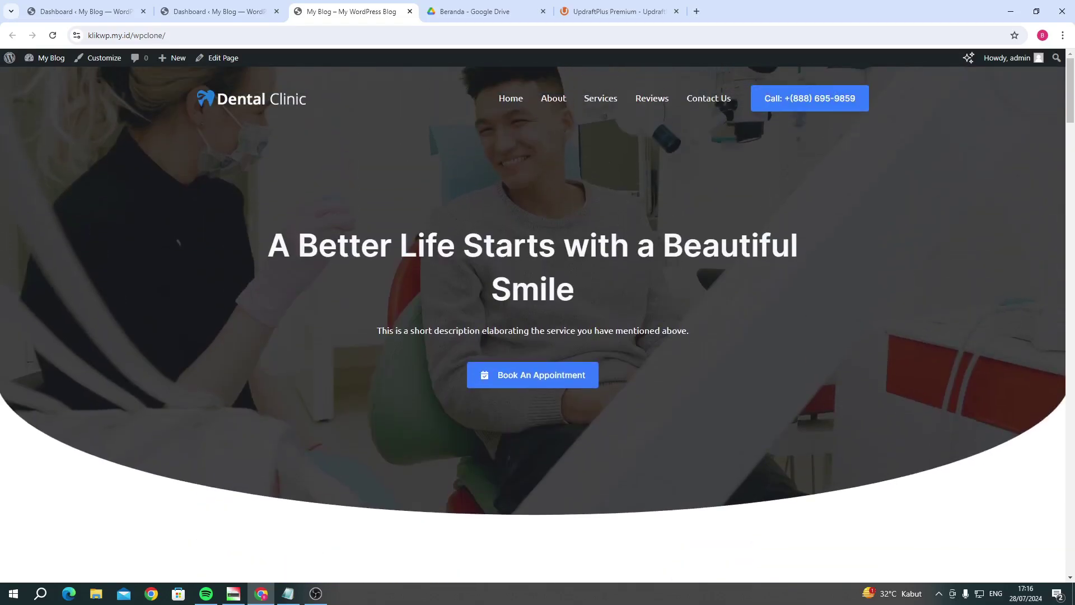
scroll(537, 324, down, 4)
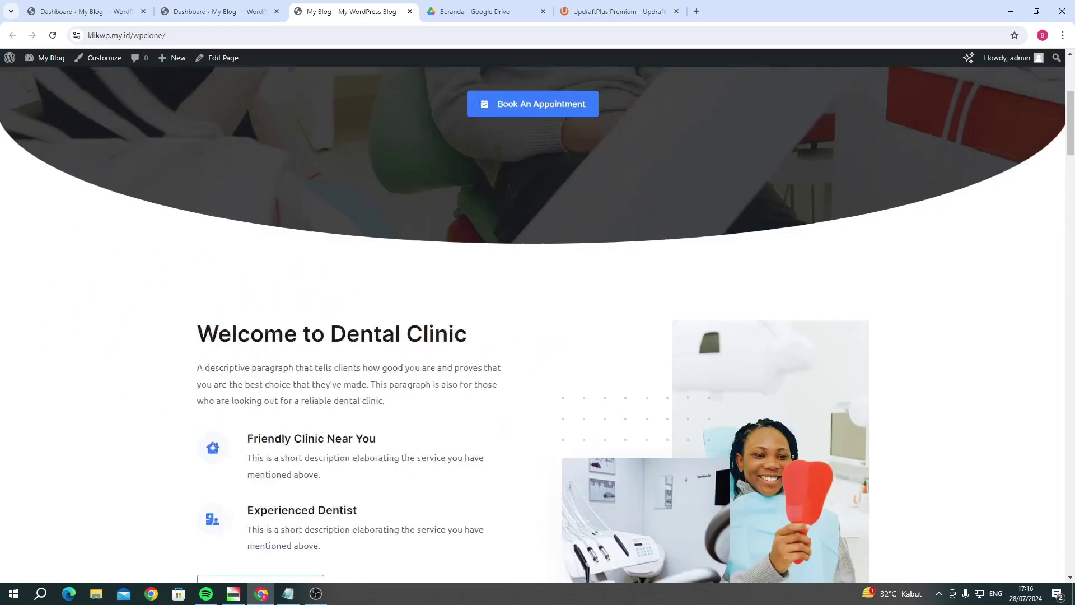
scroll(537, 325, up, 4)
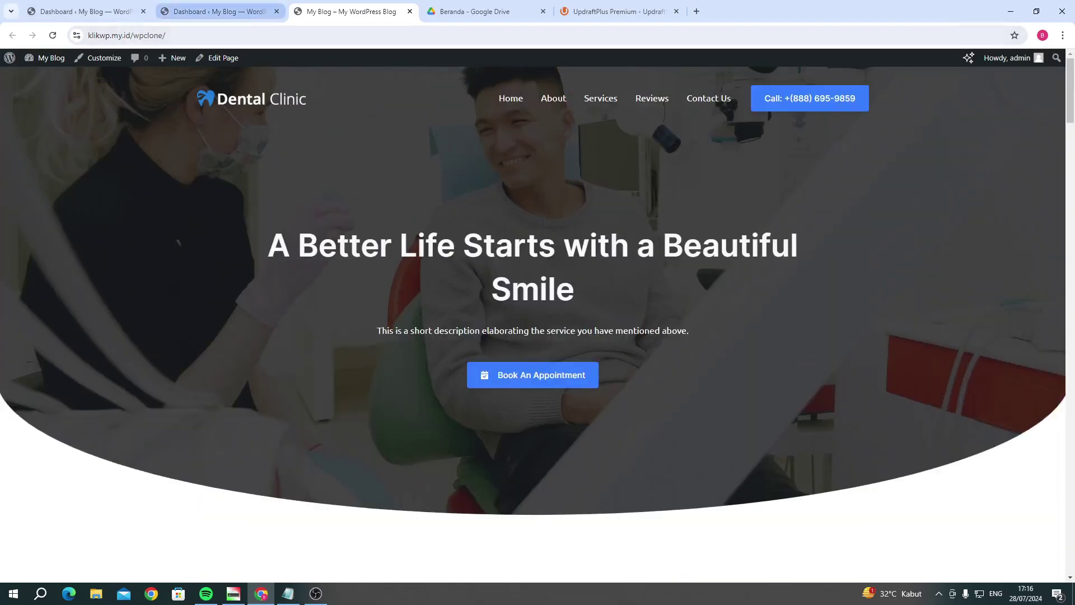
scroll(538, 325, down, 8)
scroll(537, 325, down, 10)
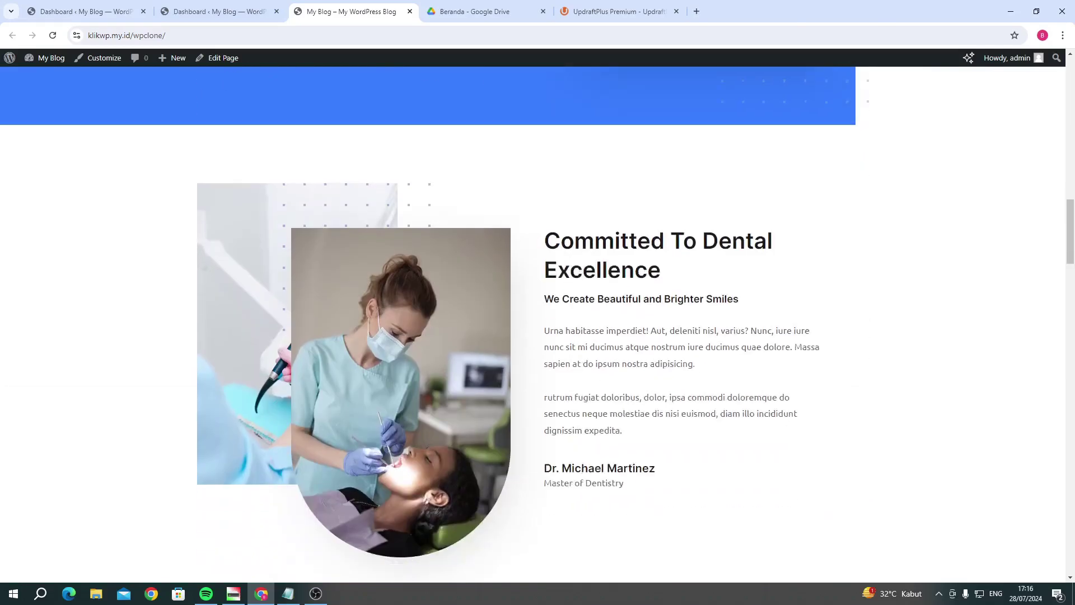
scroll(538, 325, down, 10)
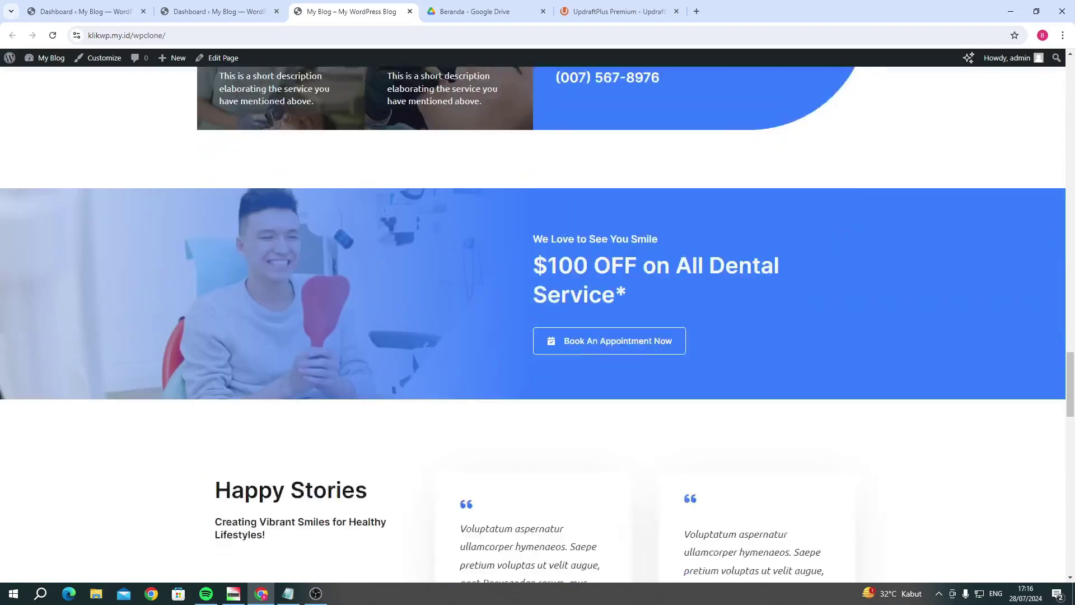
scroll(537, 324, up, 1)
scroll(537, 325, up, 8)
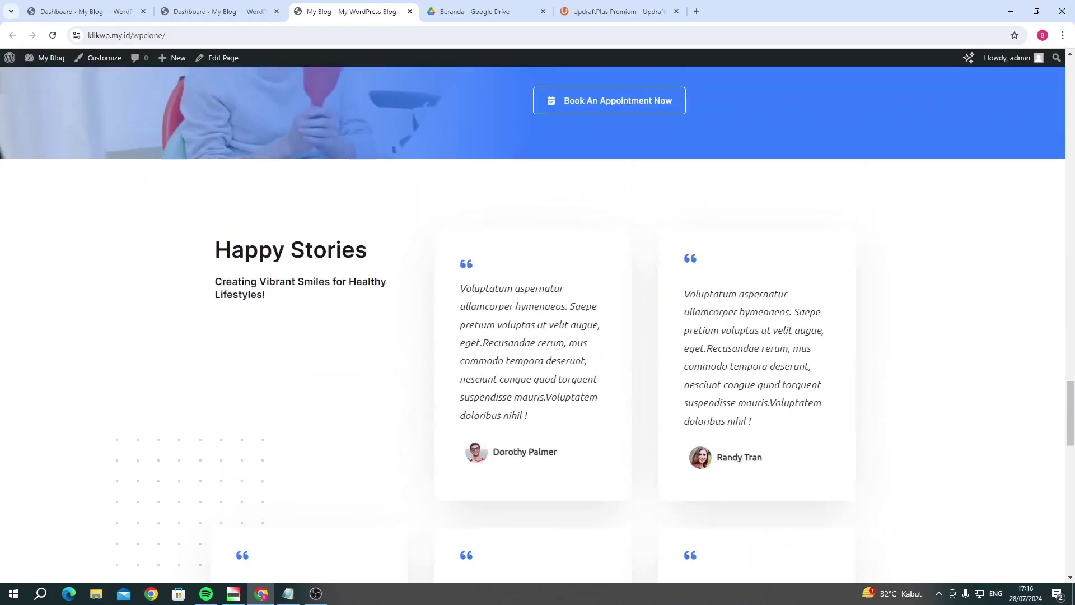
scroll(537, 325, up, 15)
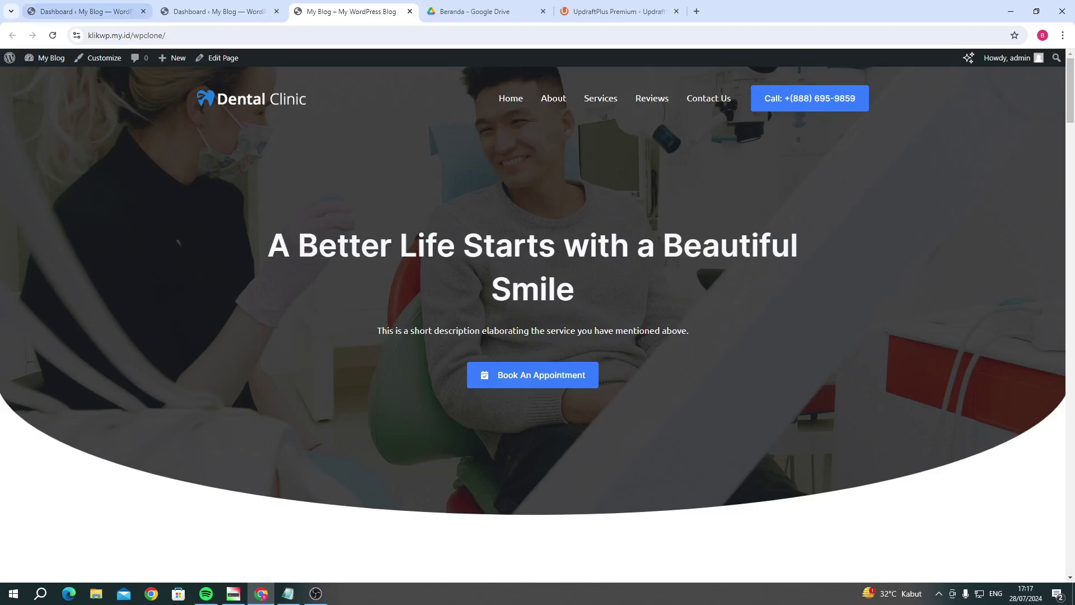
- Switch to the wpimport site's dashboard and accept the browser's offer to update the saved password
click(84, 11)
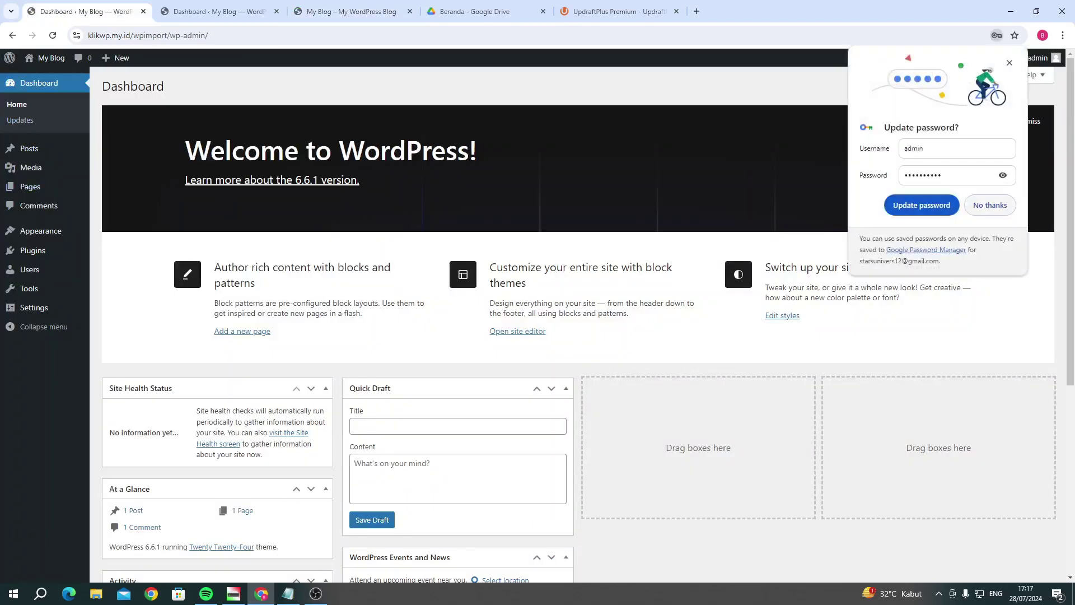
click(921, 205)
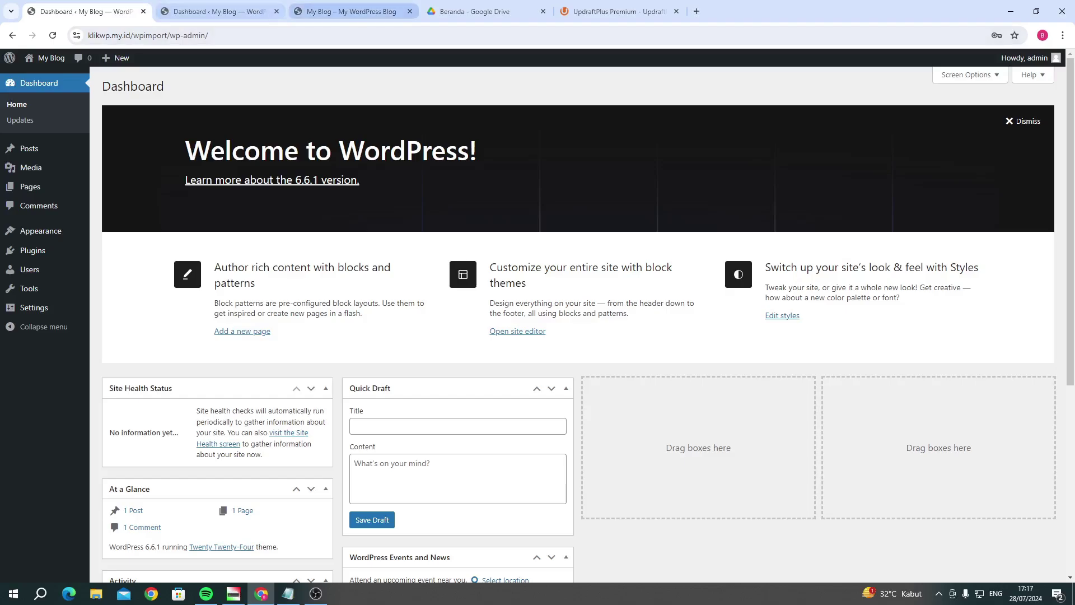
- Check the wpclone site's dashboard and its Dental Clinic homepage as the source site
click(219, 11)
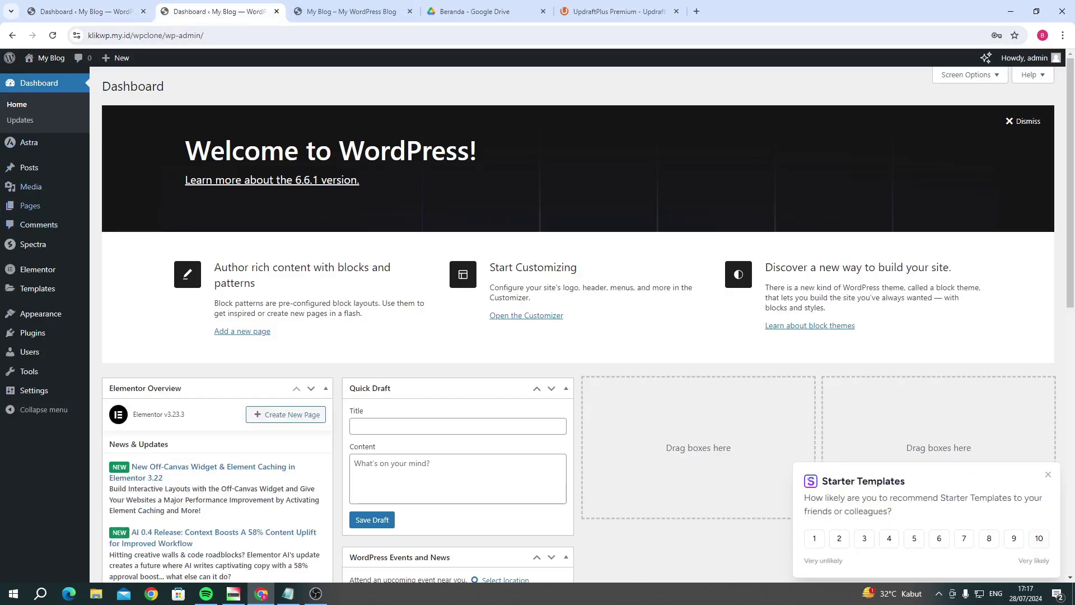
click(353, 11)
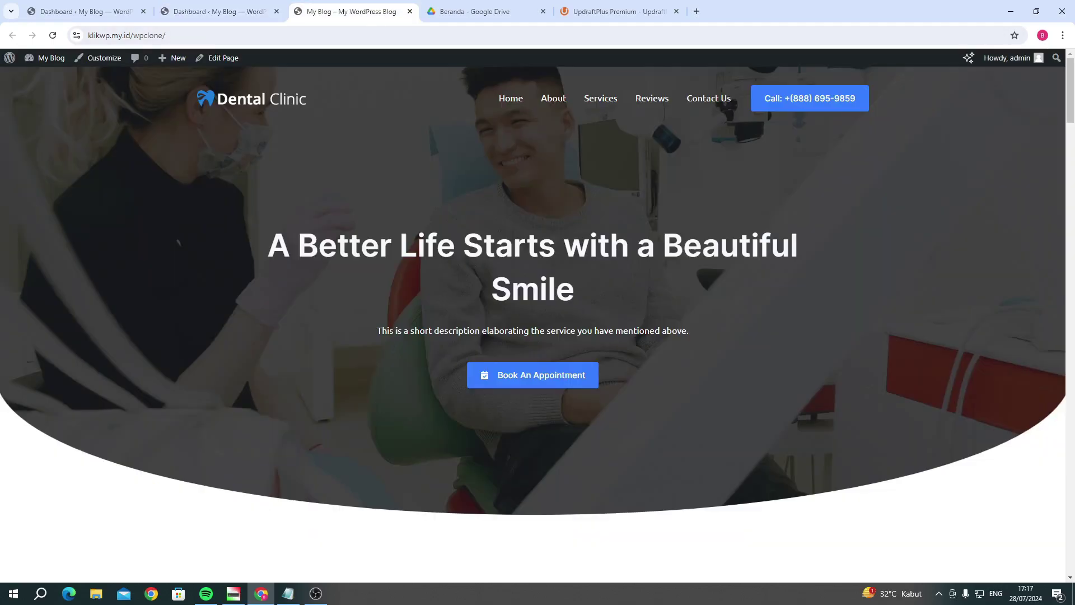
scroll(532, 325, down, 1)
- Open the wpimport site's front page in a new browser tab and look through its content
click(84, 11)
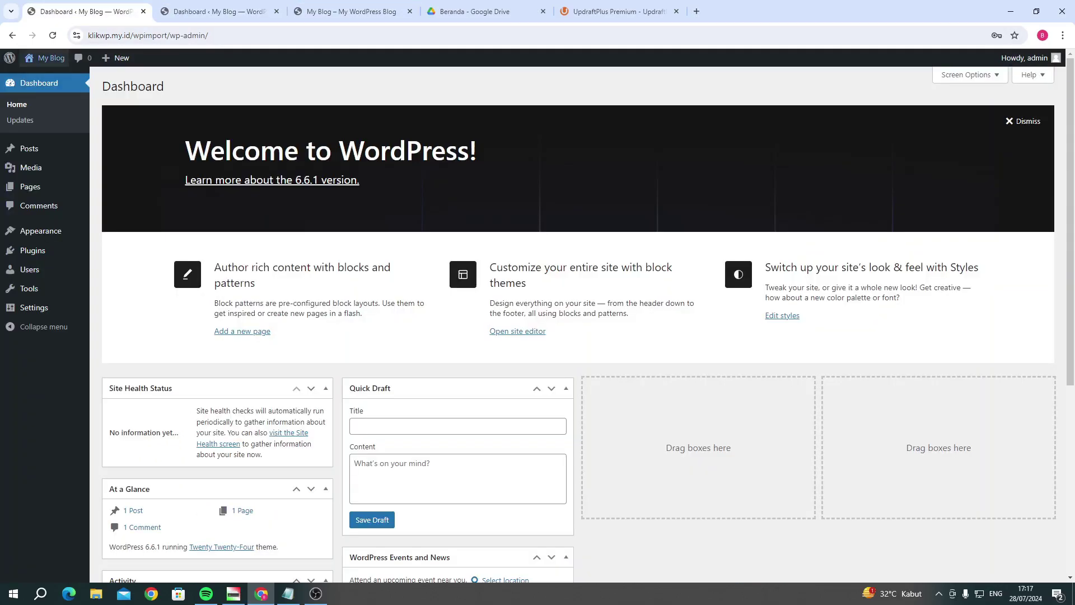
mouse_move(48, 58)
right_click(50, 77)
click(89, 85)
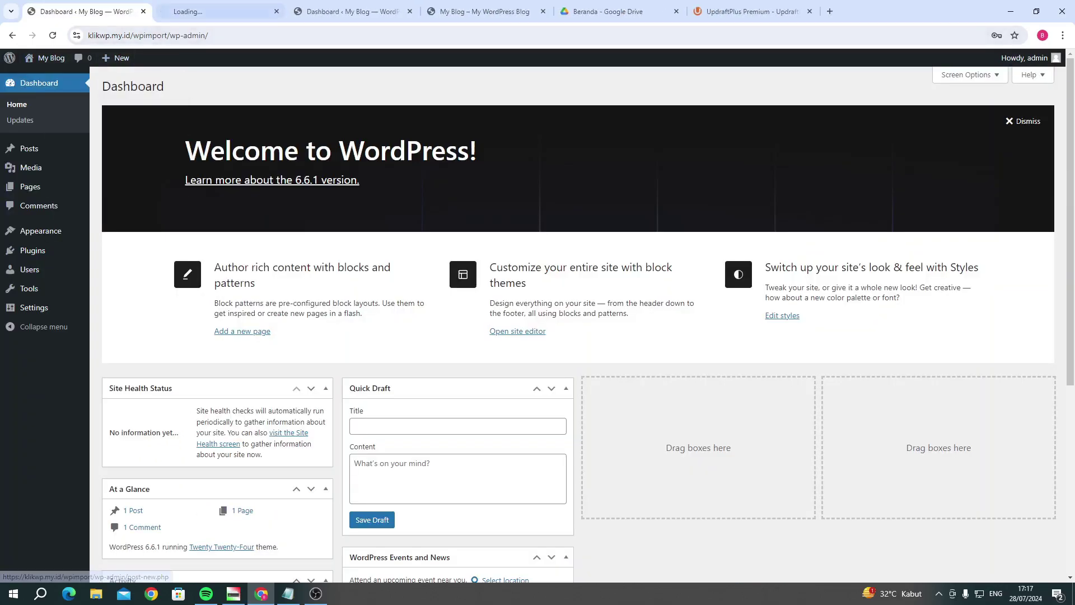
click(218, 12)
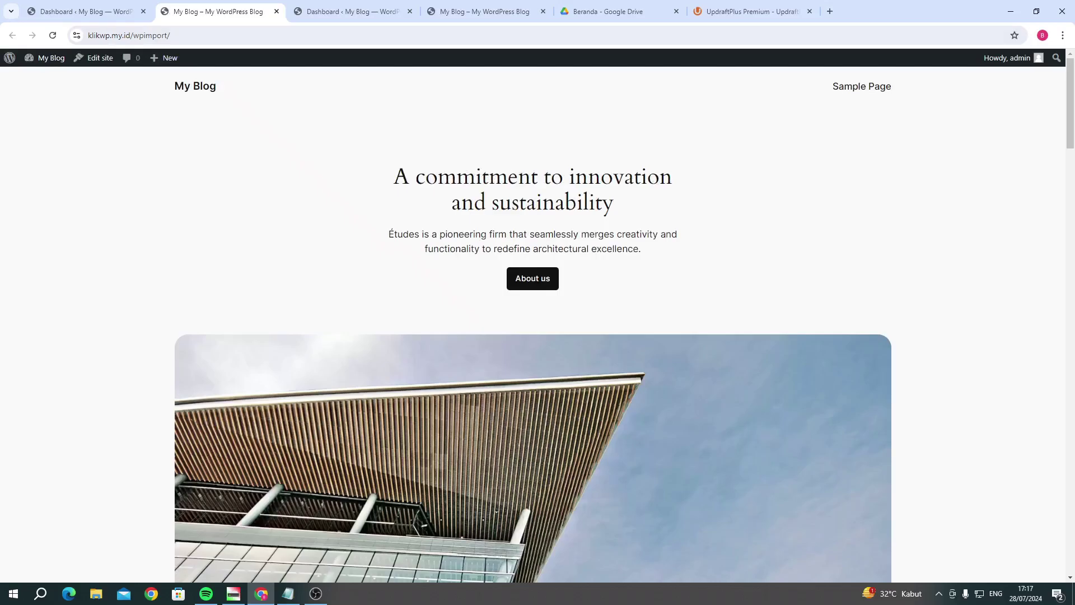
scroll(538, 324, down, 20)
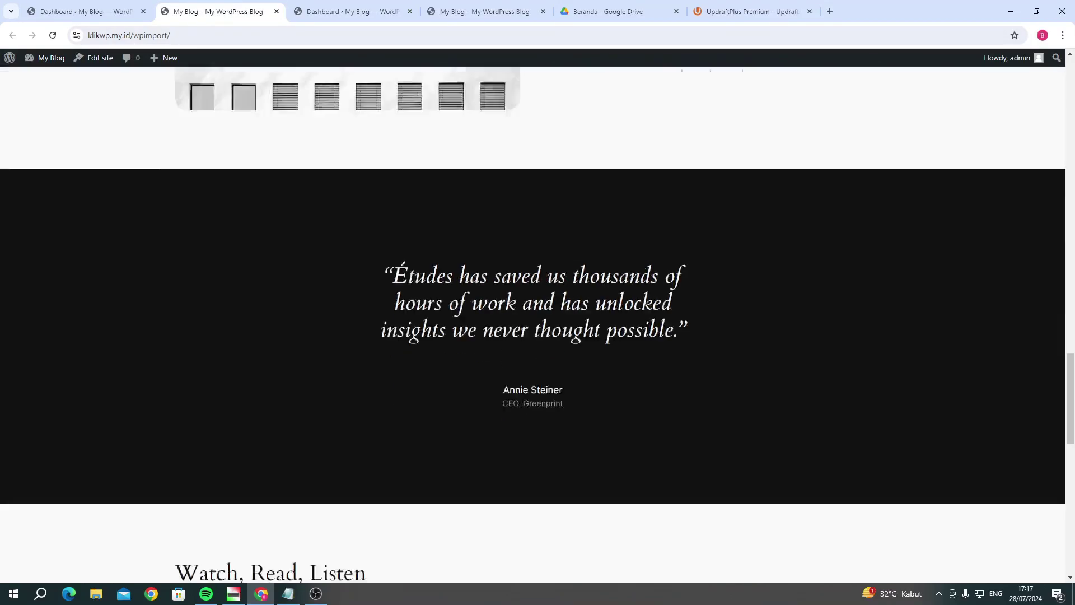
scroll(537, 324, up, 20)
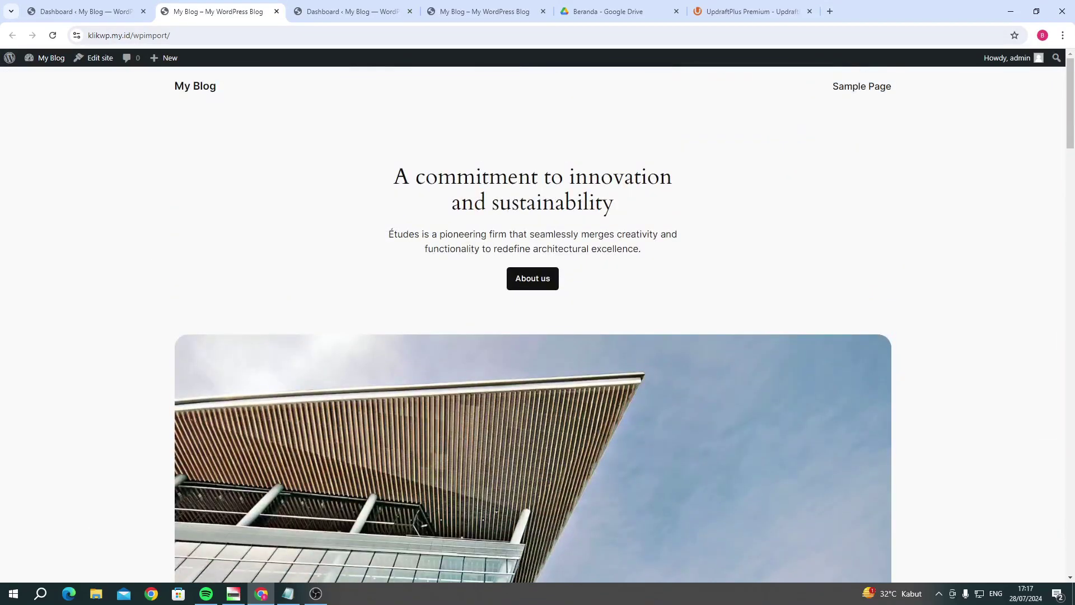
- Return to the wpclone dashboard and compare its Dental Clinic homepage with the wpimport site
click(347, 11)
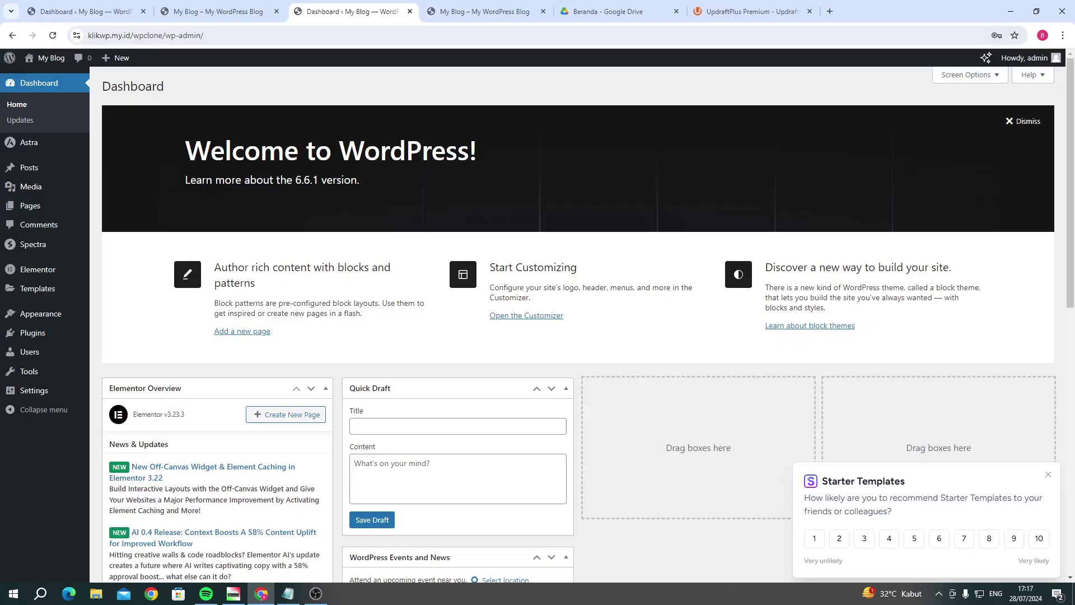
mouse_move(33, 333)
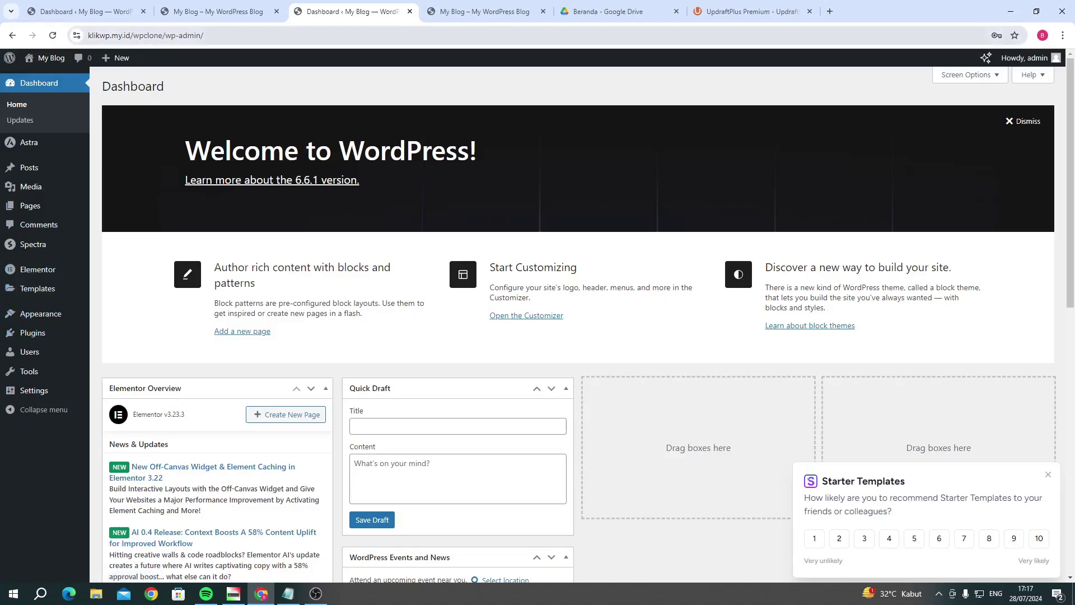
click(479, 11)
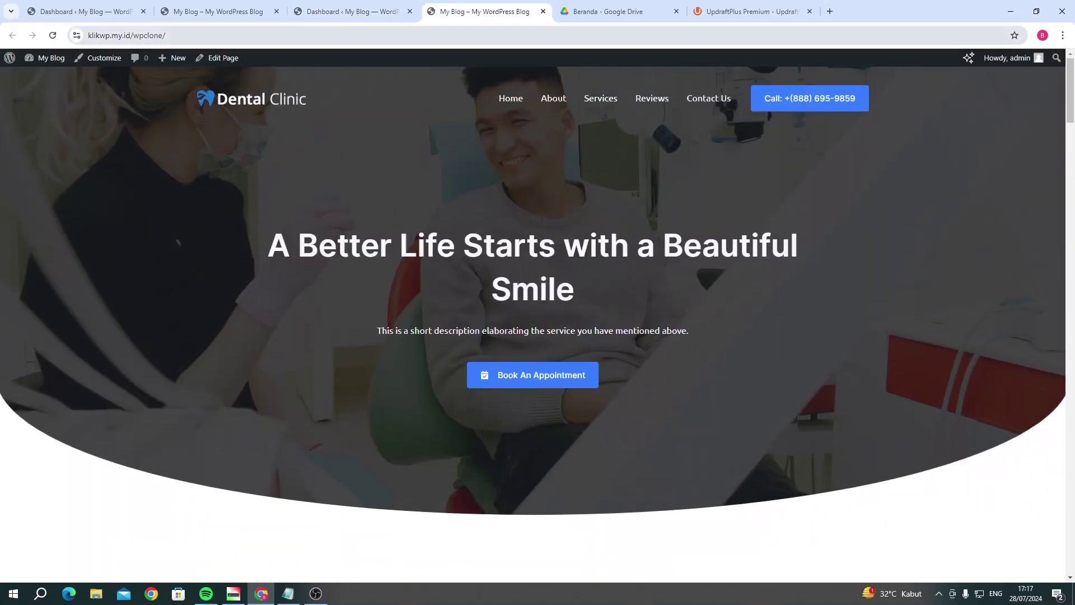
scroll(538, 325, down, 15)
scroll(537, 325, up, 12)
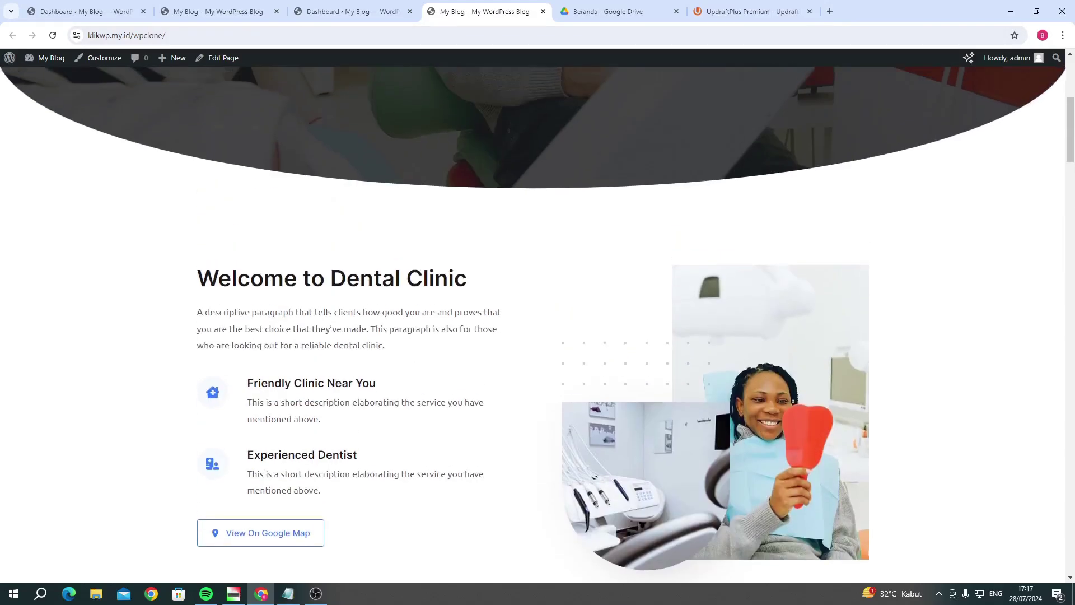
- Open the wpclone site's Add Plugins page and search the plugin directory for "updraft"
key(ctrl+Page_Up)
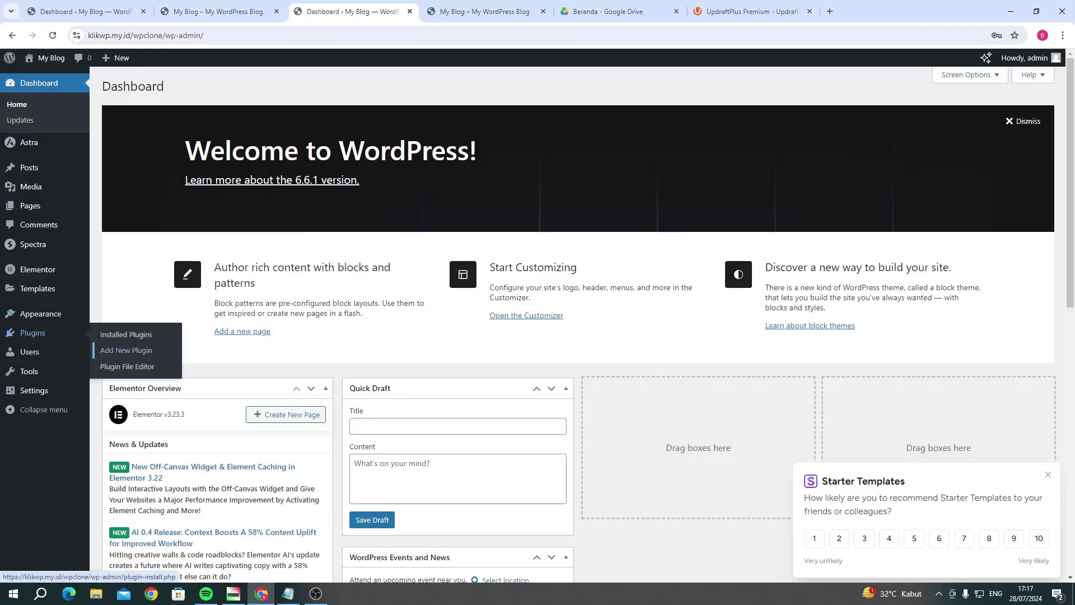
click(126, 350)
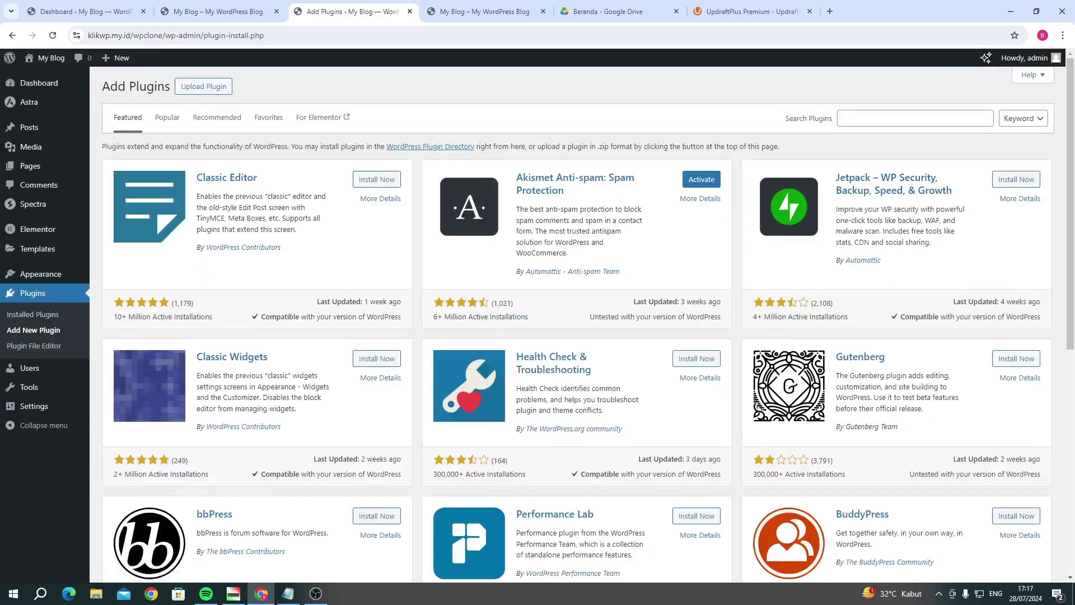
click(915, 118)
text(updt)
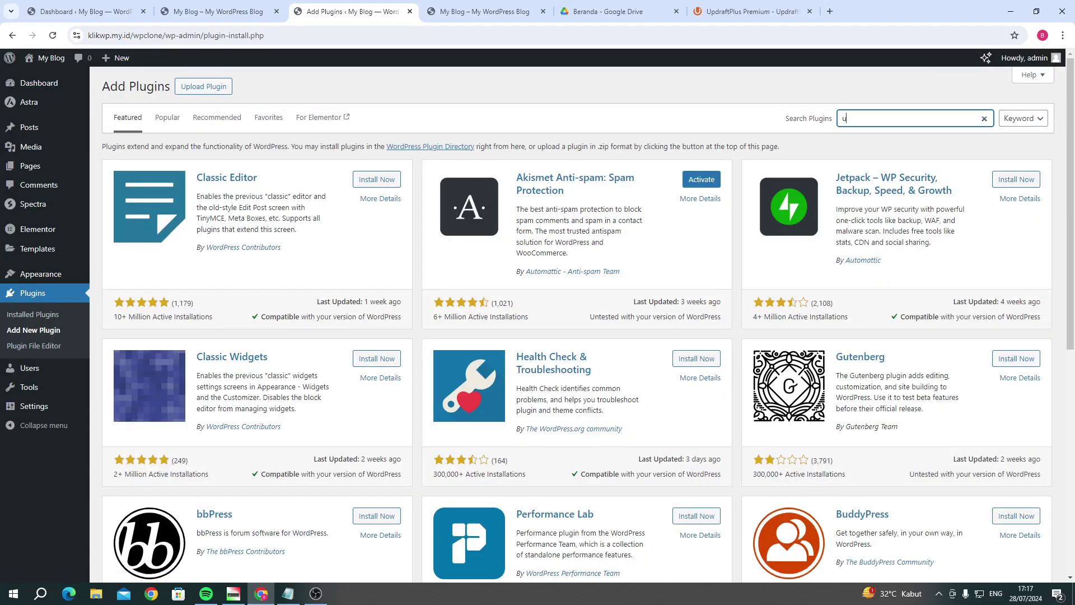
text(aft)
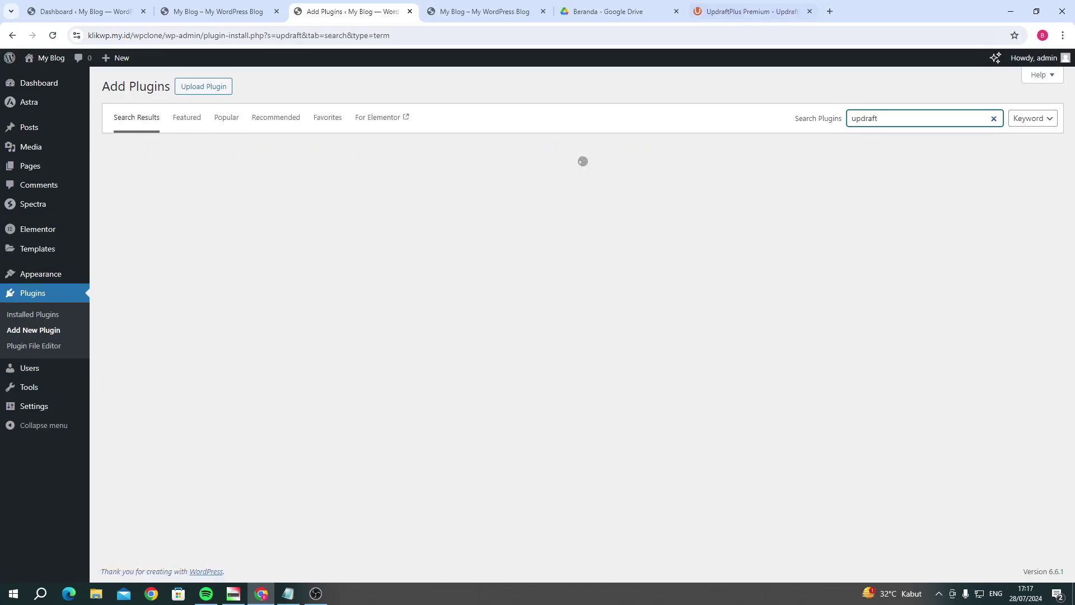
- Examine the UpdraftPlus Premium shop page, comparing the plans under Subscription and Manual renewal and reading the feature list
click(750, 11)
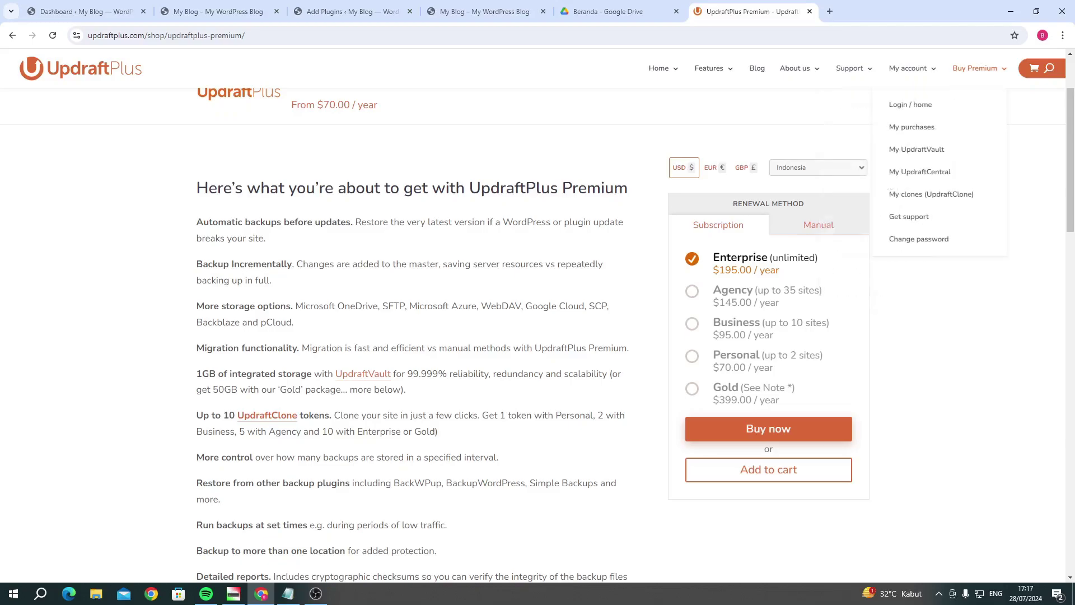
mouse_move(977, 68)
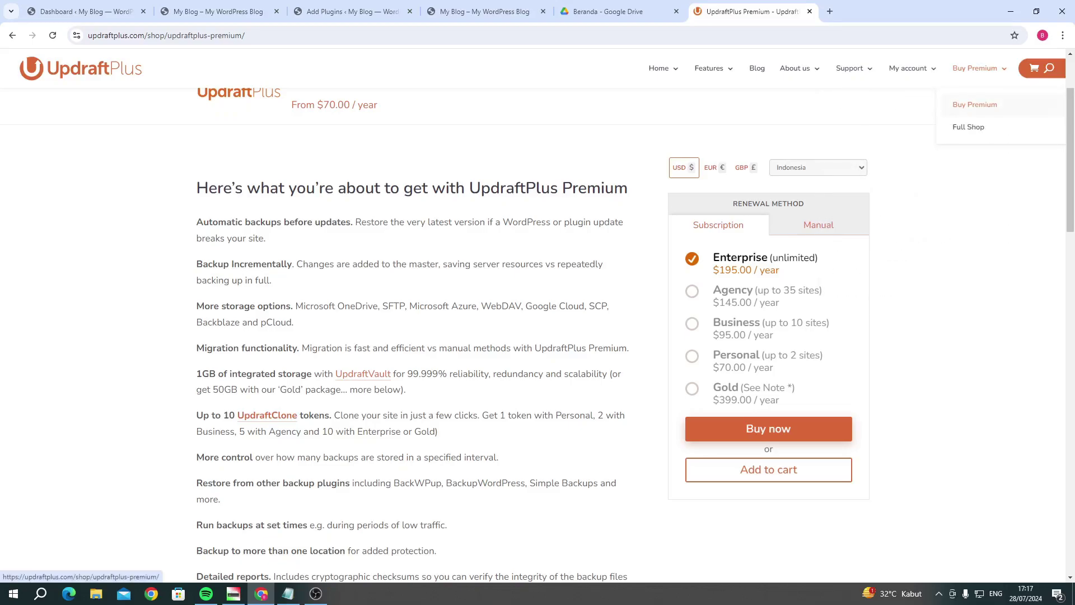
click(818, 224)
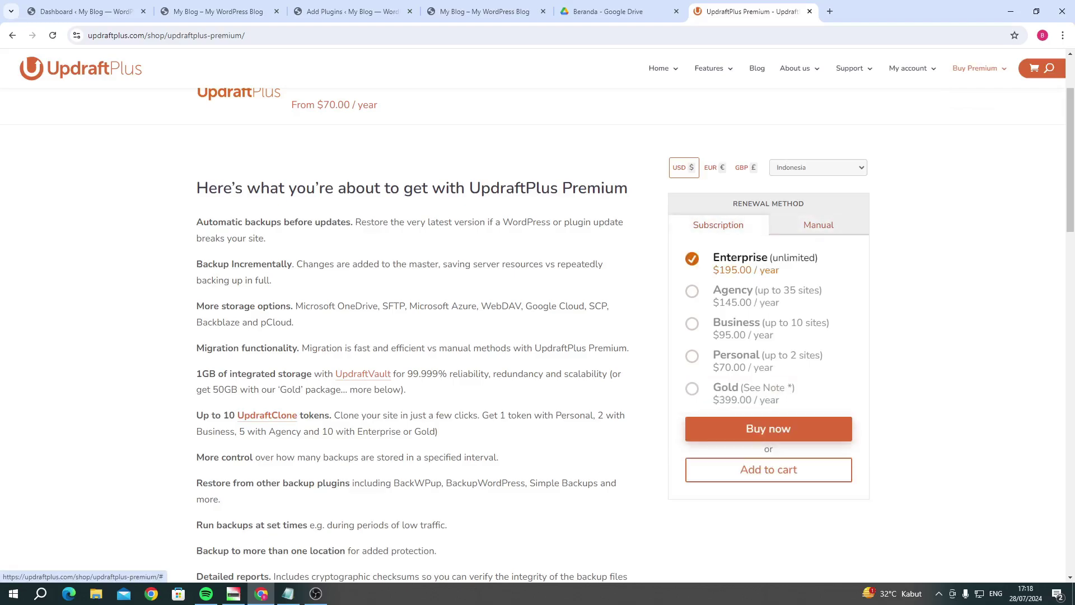
click(818, 225)
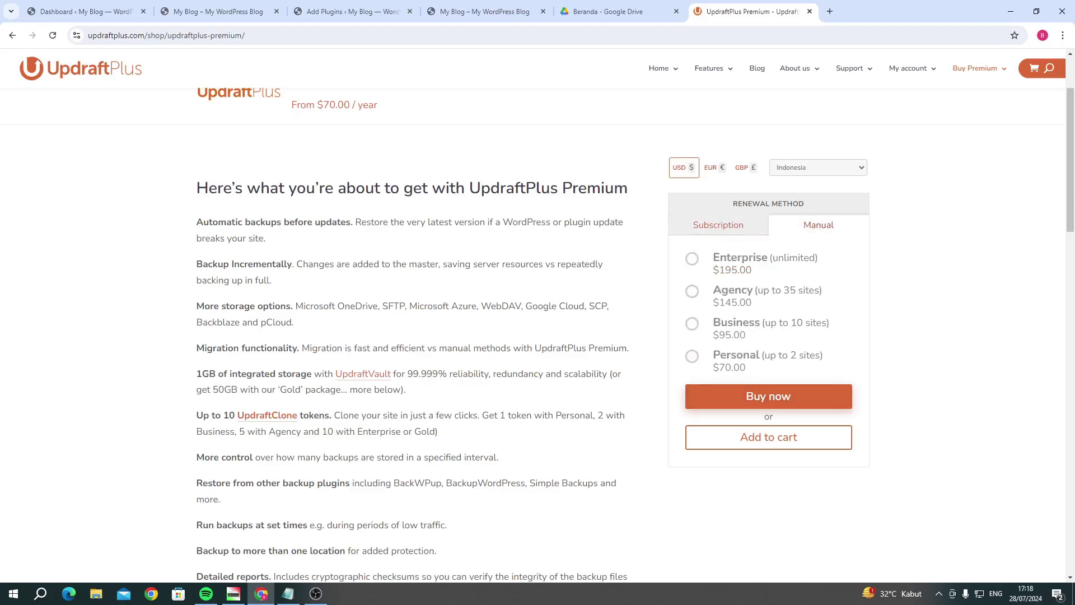
click(719, 224)
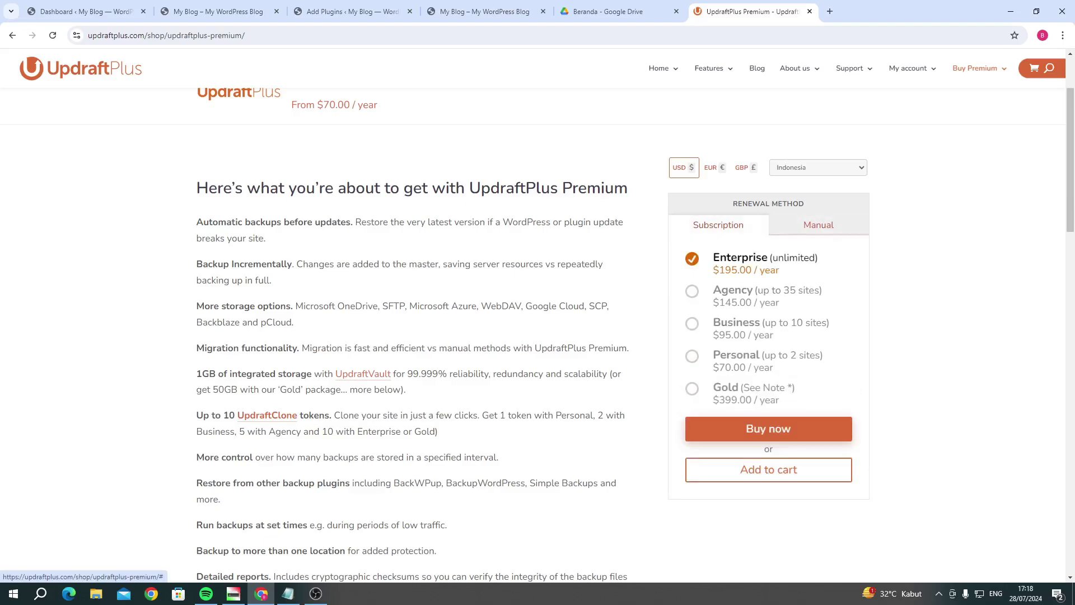
click(818, 225)
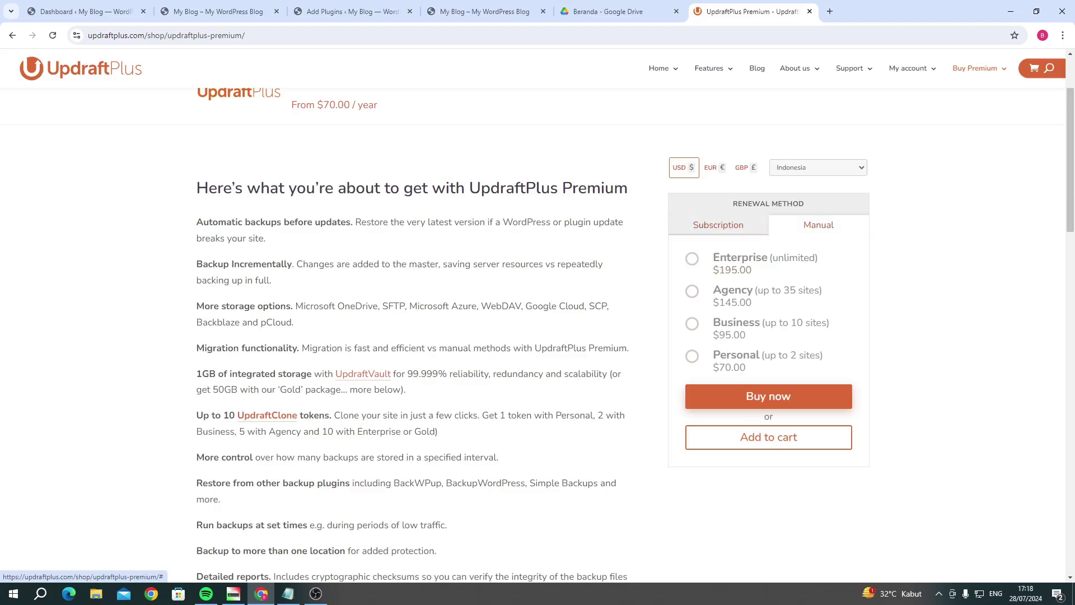
click(718, 225)
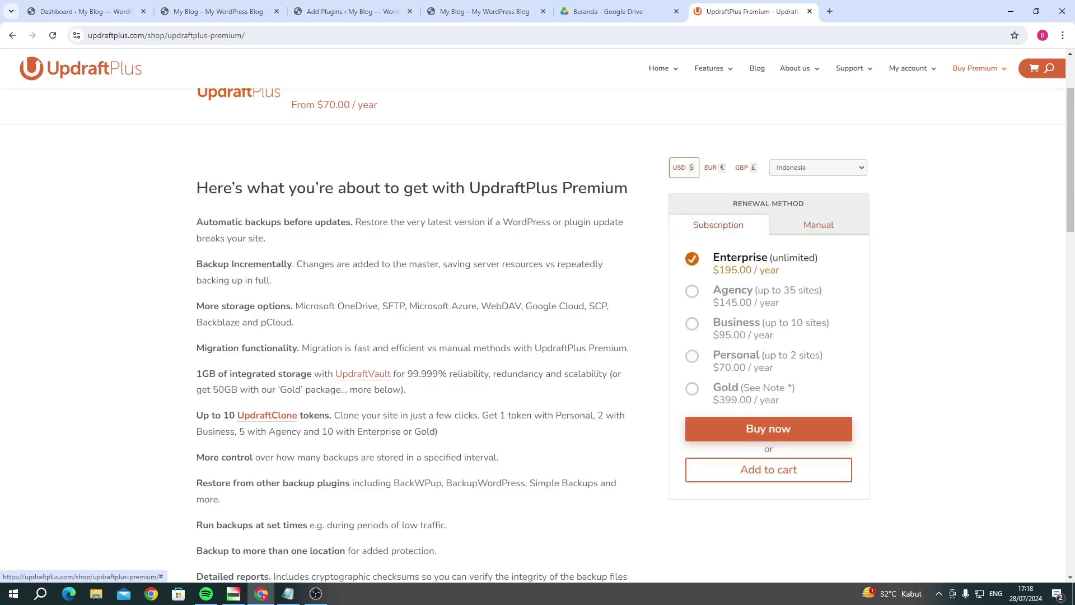
click(818, 225)
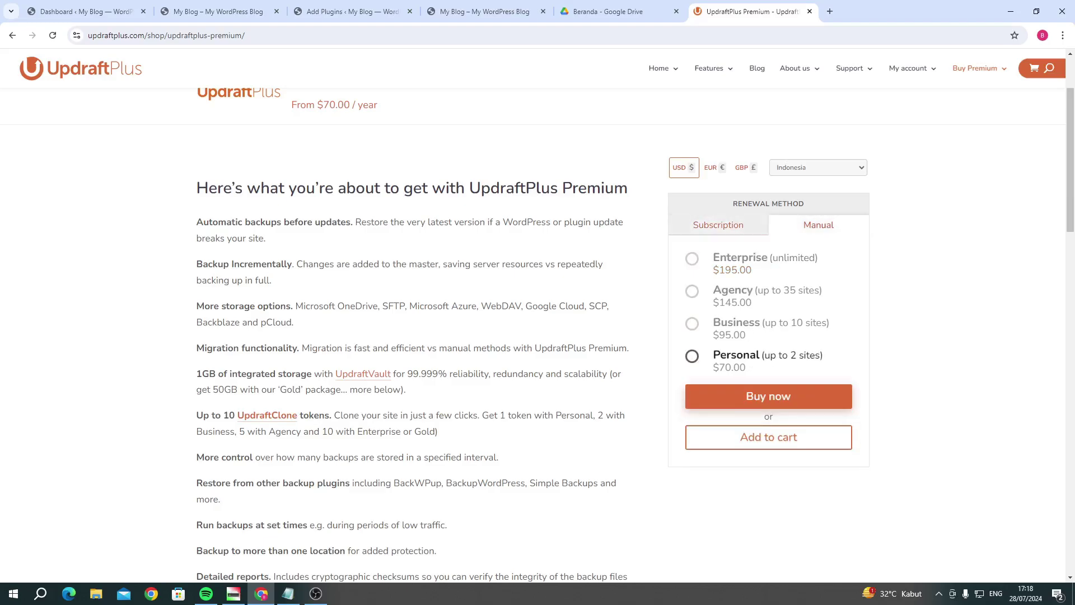
click(718, 225)
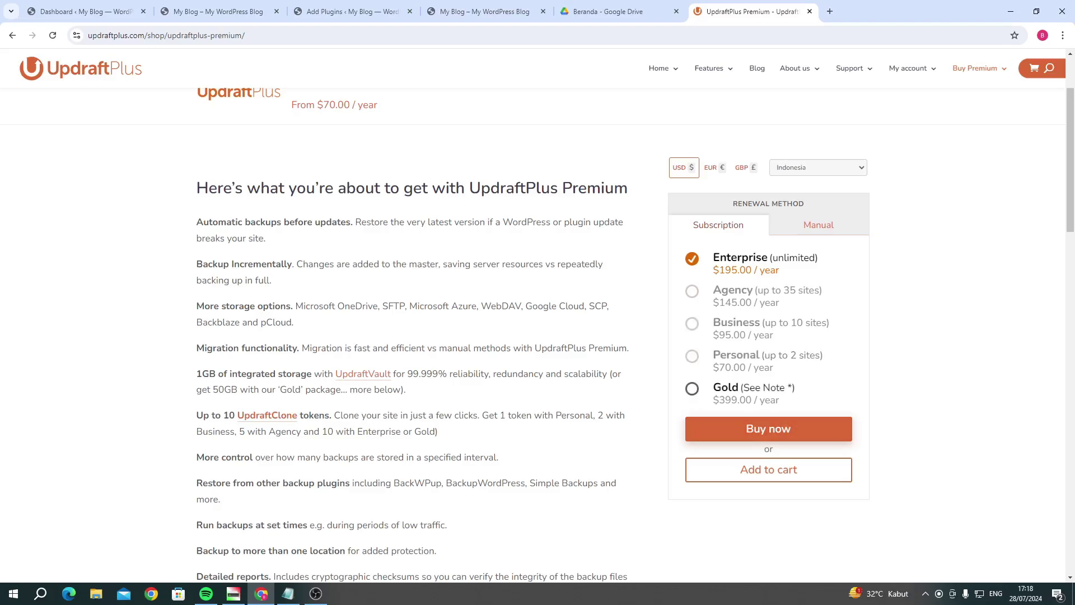
scroll(412, 336, down, 7)
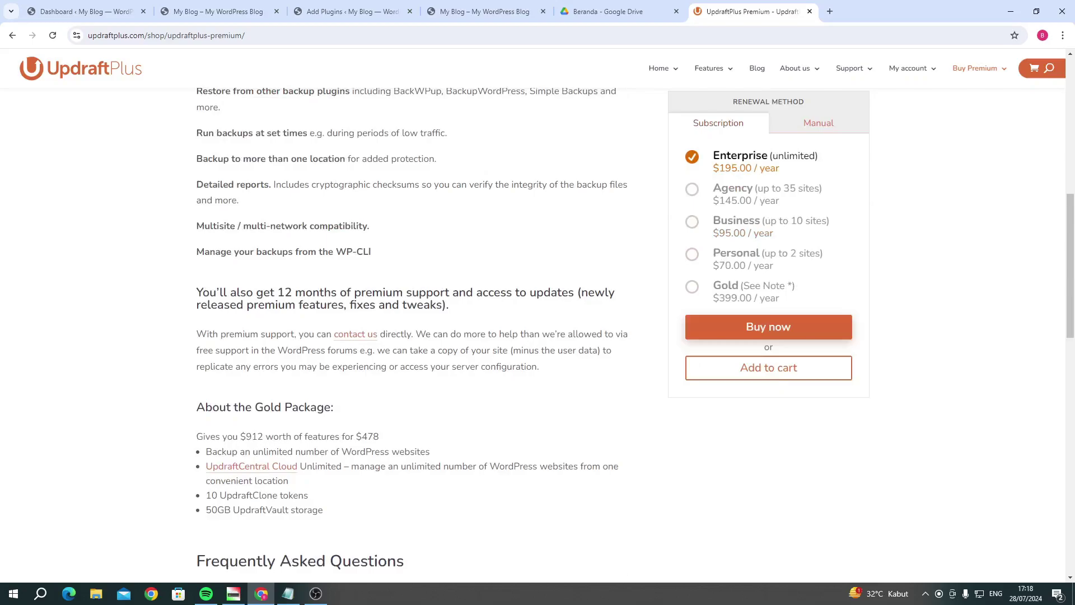
- Read the rest of the UpdraftPlus Premium page, including the Gold Package details and the frequently asked questions
scroll(412, 336, down, 16)
scroll(412, 336, up, 11)
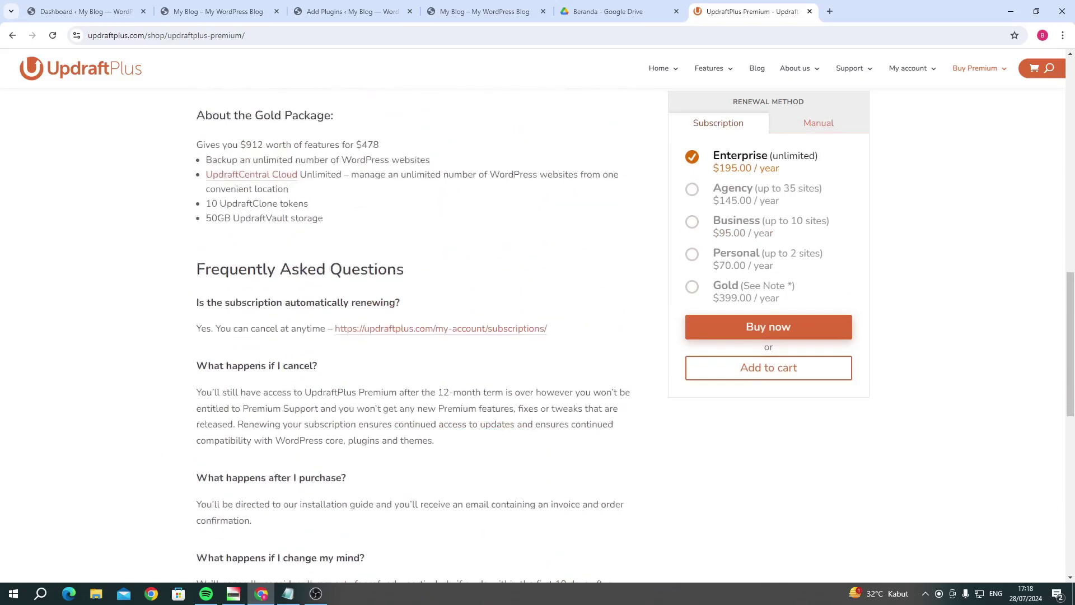
scroll(412, 336, up, 15)
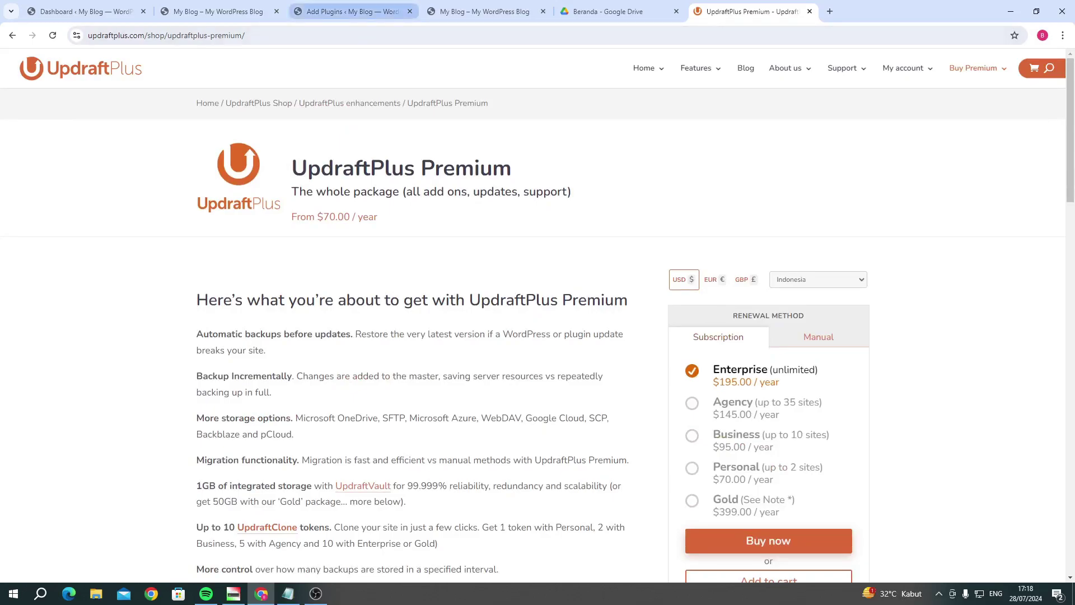
- Install and activate the "UpdraftPlus: WP Backup & Migration Plugin" on the wpclone site and dismiss its welcome pop-up
click(347, 11)
click(376, 181)
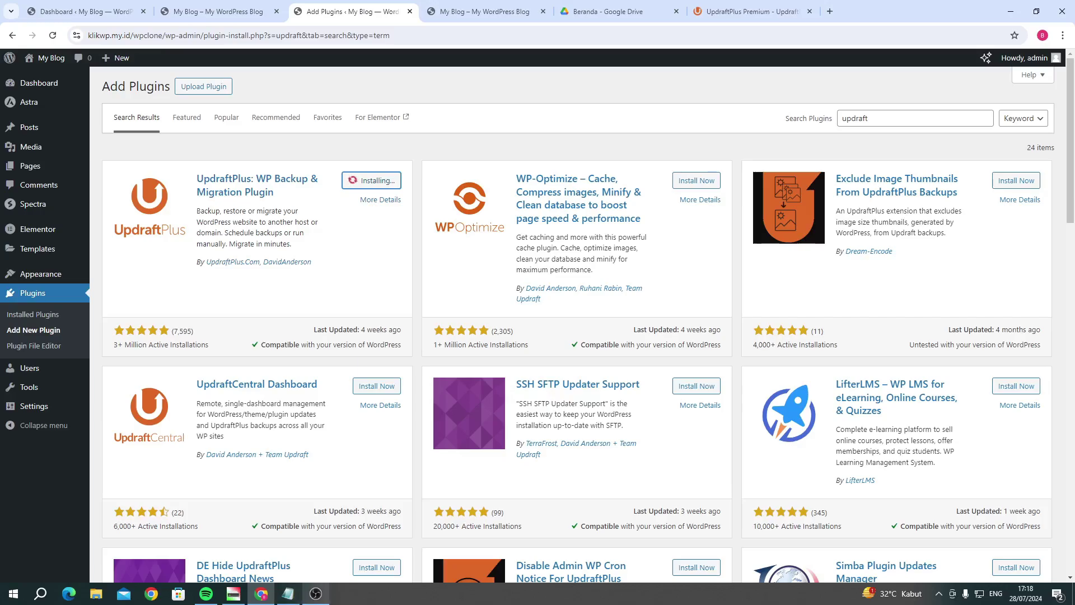
click(316, 593)
click(316, 593)
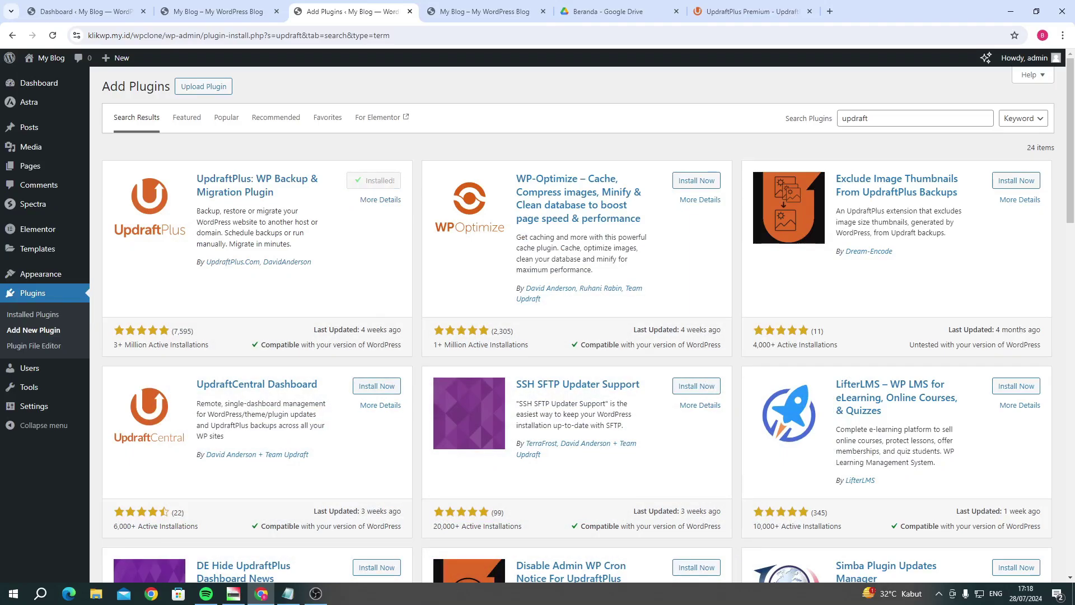
click(382, 180)
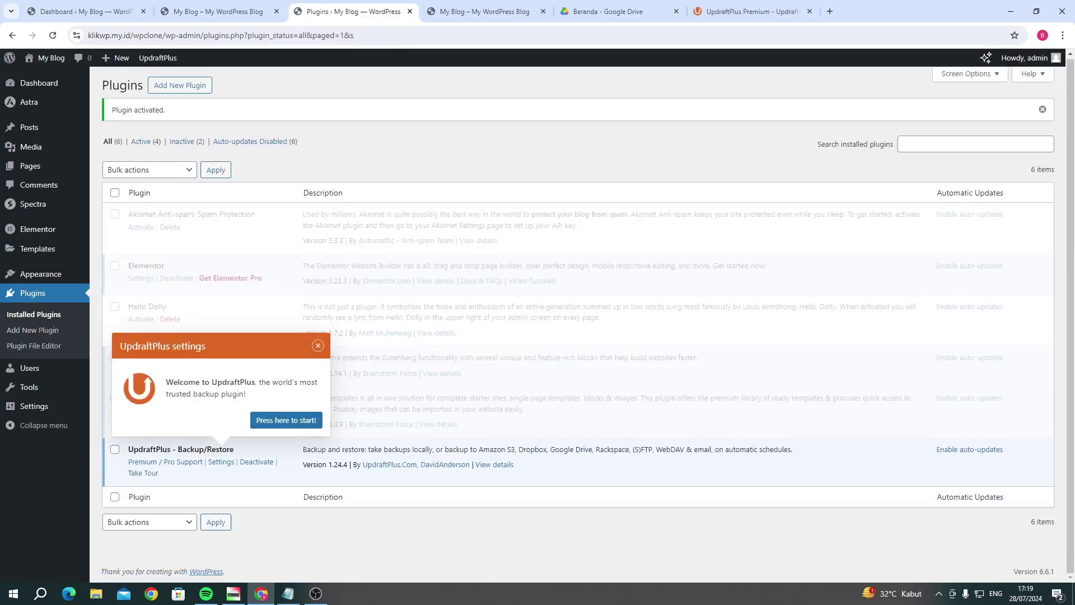
click(318, 345)
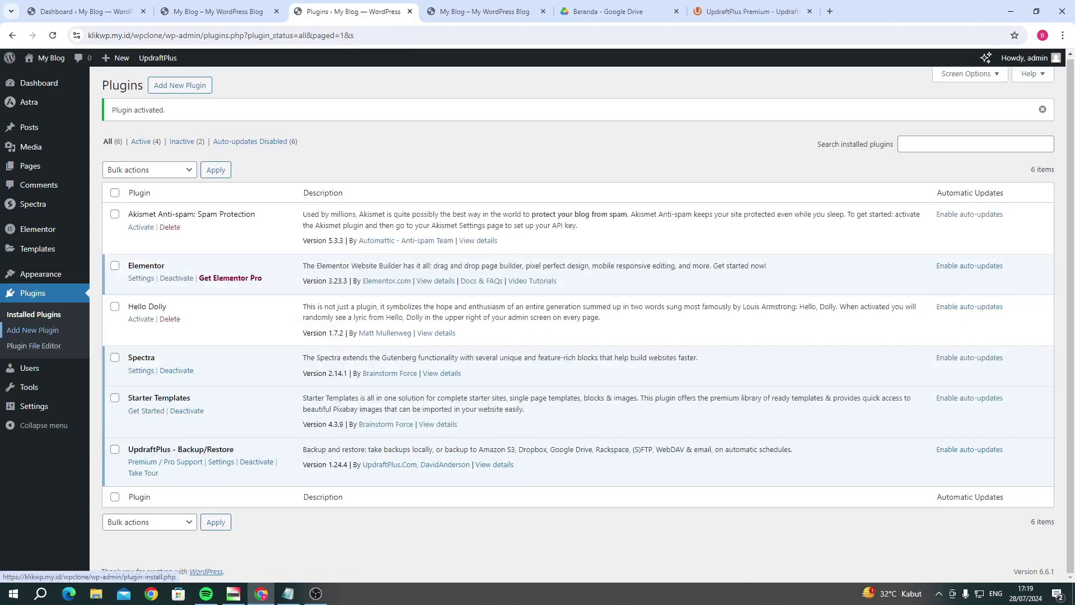
click(316, 593)
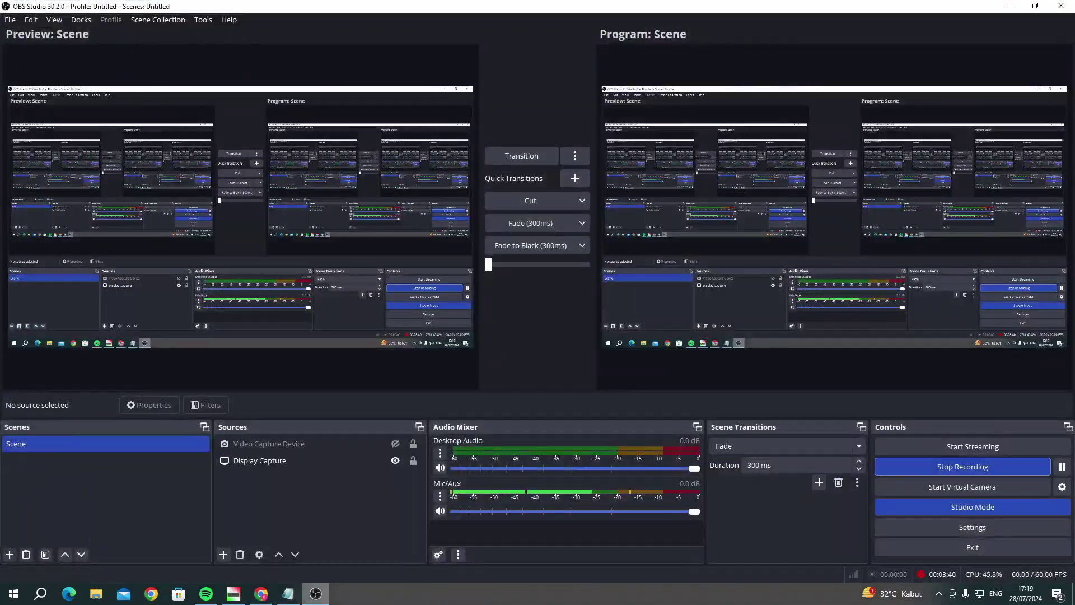
key(alt+Tab)
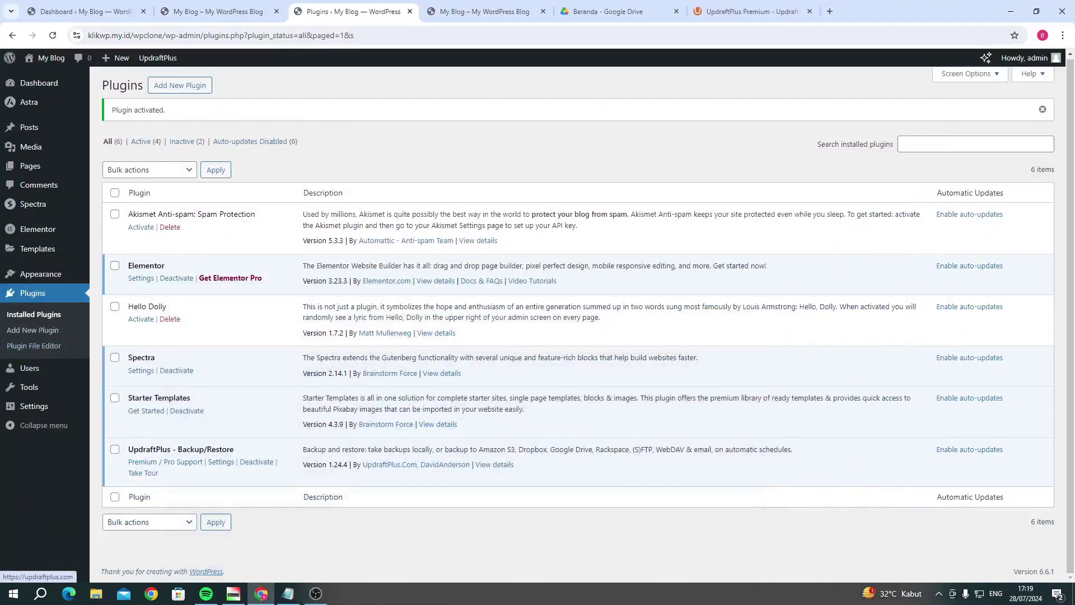
- Open the UpdraftPlus plugin's backup settings and choose Google Drive as the remote storage
click(221, 461)
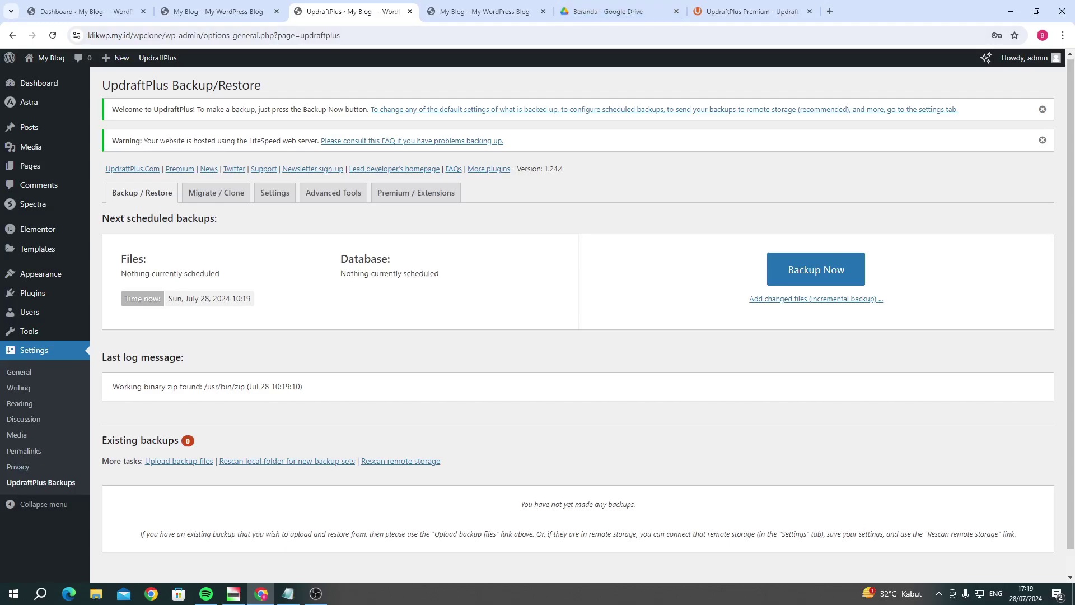
click(274, 193)
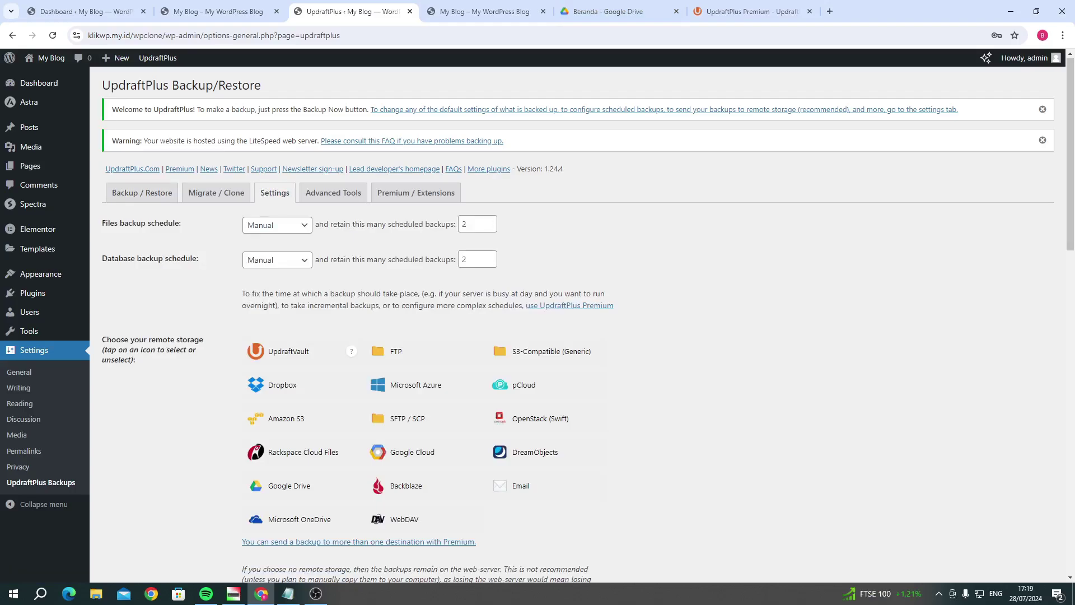
scroll(300, 295, down, 4)
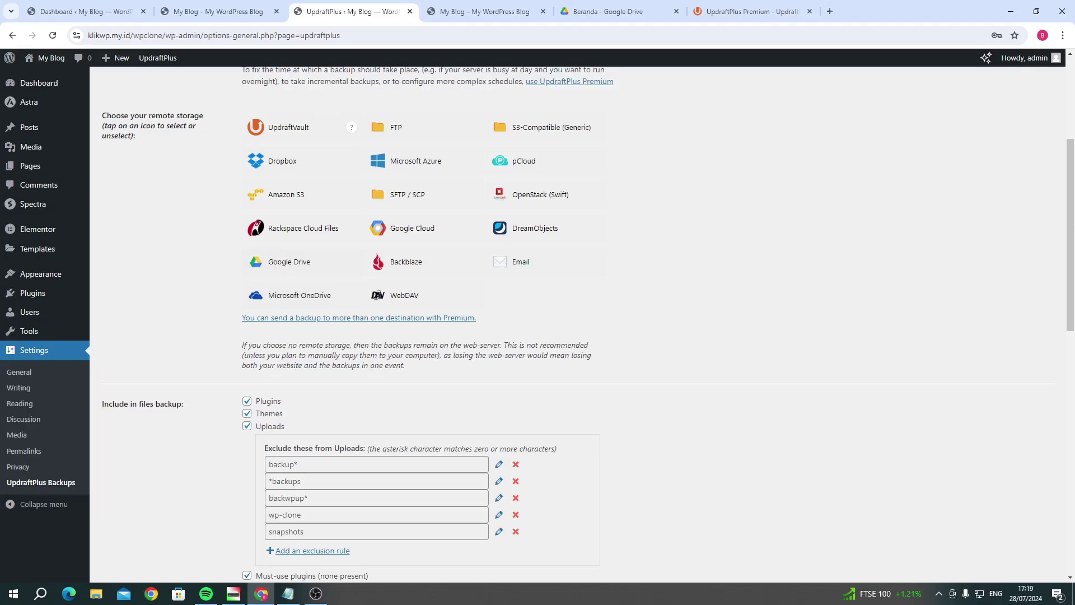
scroll(291, 263, up, 1)
drag(102, 171, 137, 192)
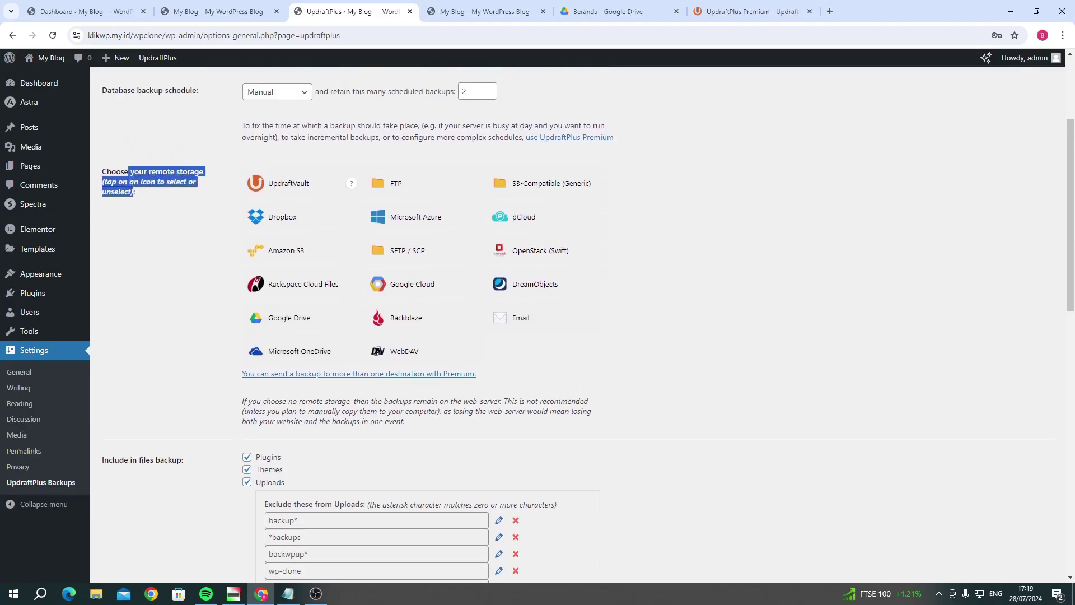
click(168, 224)
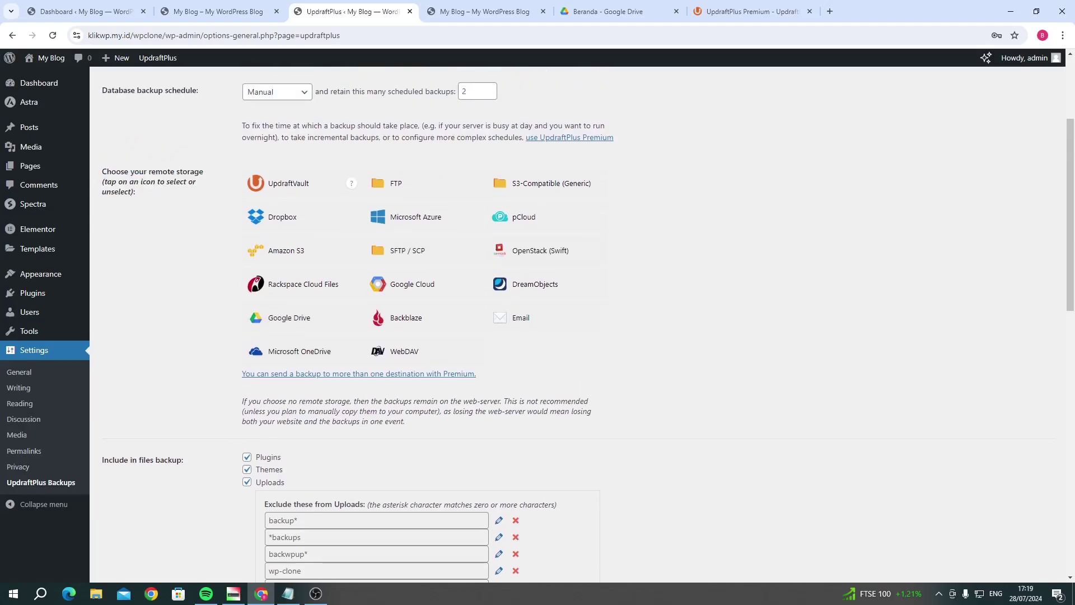
scroll(283, 273, up, 1)
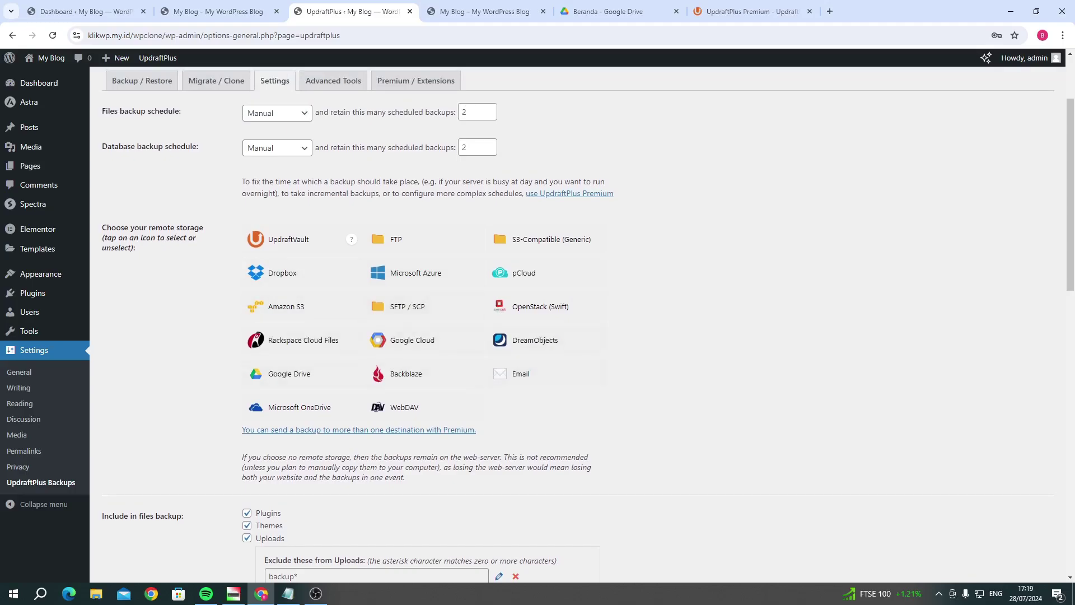
click(289, 373)
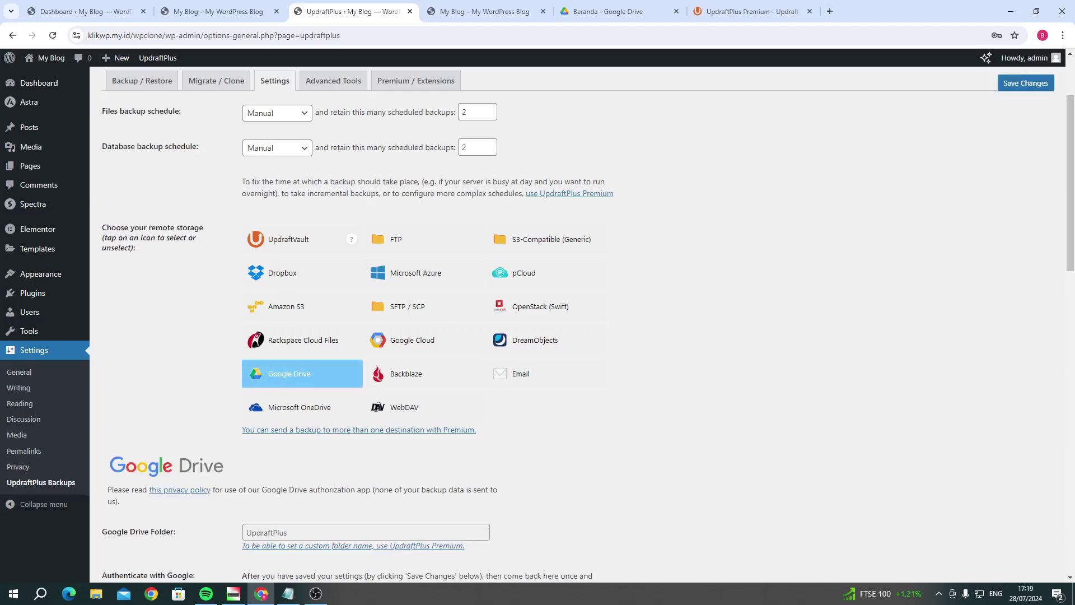
- Start the Google sign-in for Google Drive authentication, leaving the settings page despite the unsaved changes
scroll(587, 331, down, 3)
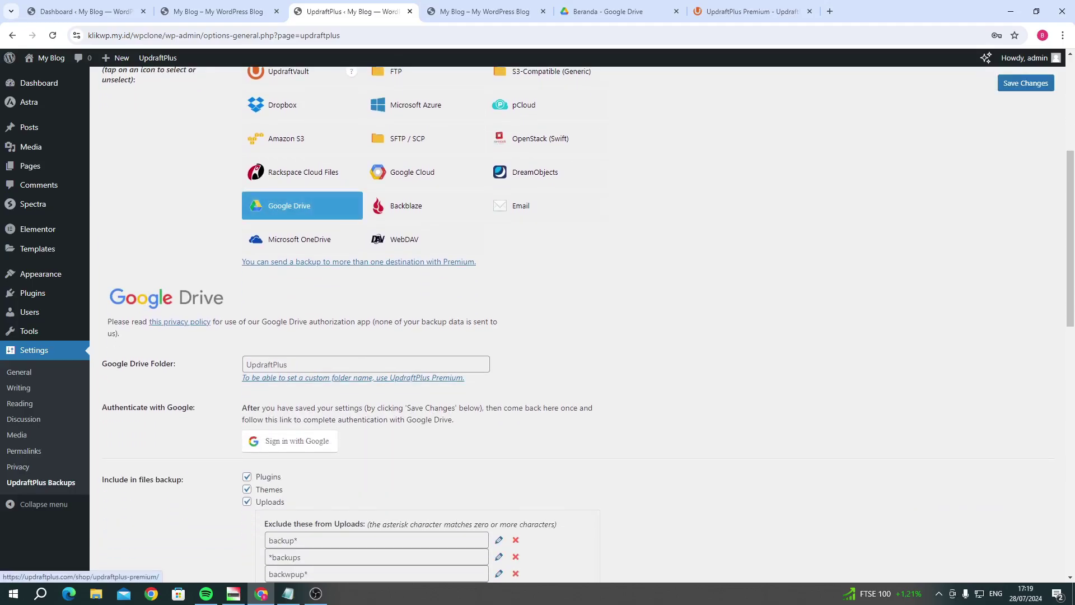
scroll(302, 380, up, 3)
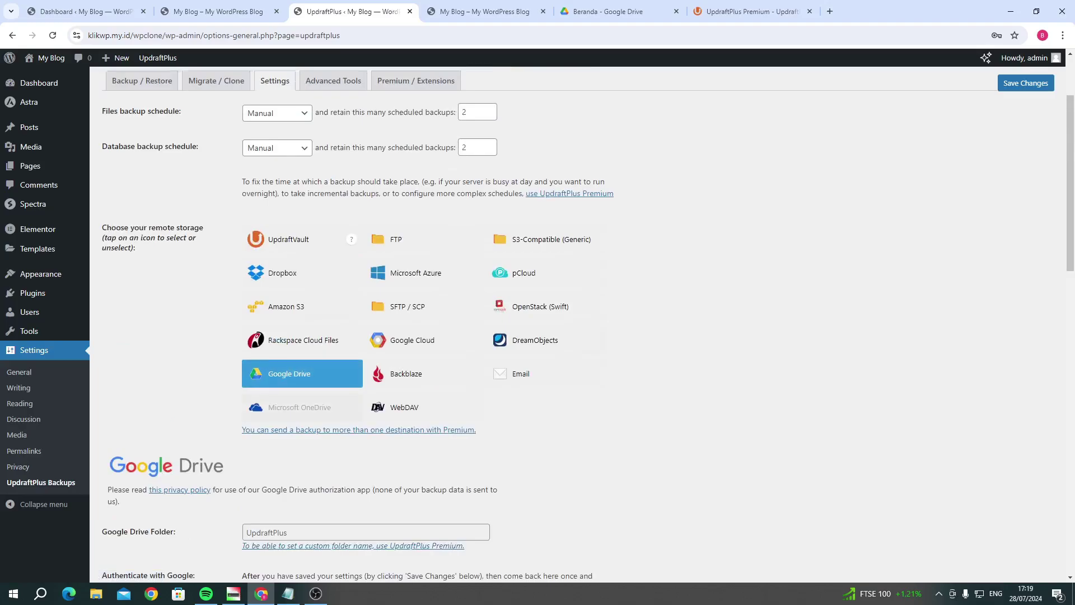
scroll(302, 380, down, 6)
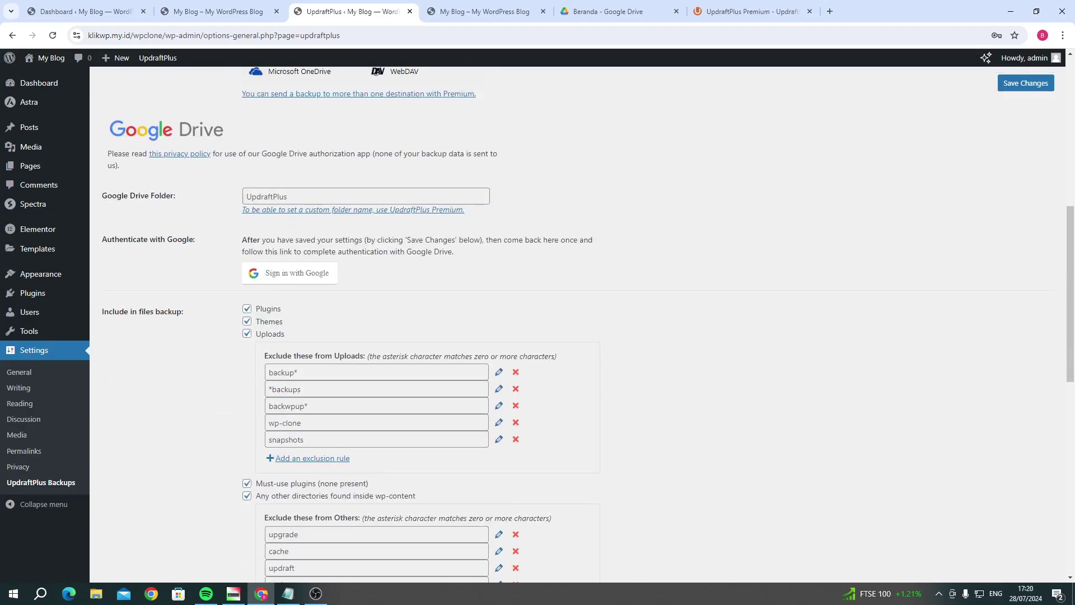
mouse_move(132, 239)
mouse_down()
mouse_move(183, 239)
mouse_move(149, 239)
mouse_up()
click(289, 273)
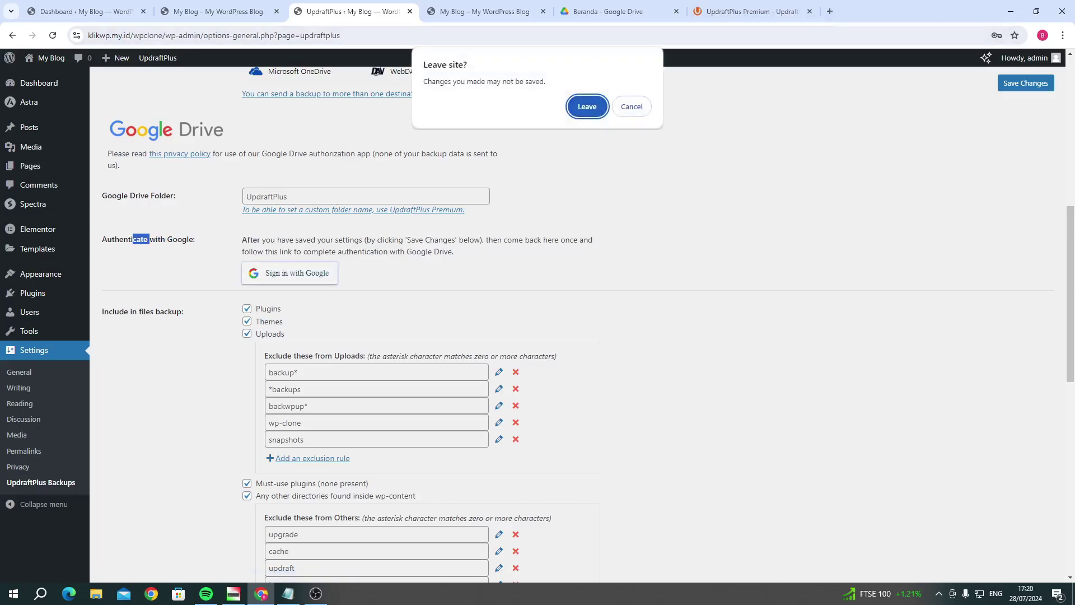
key(Return)
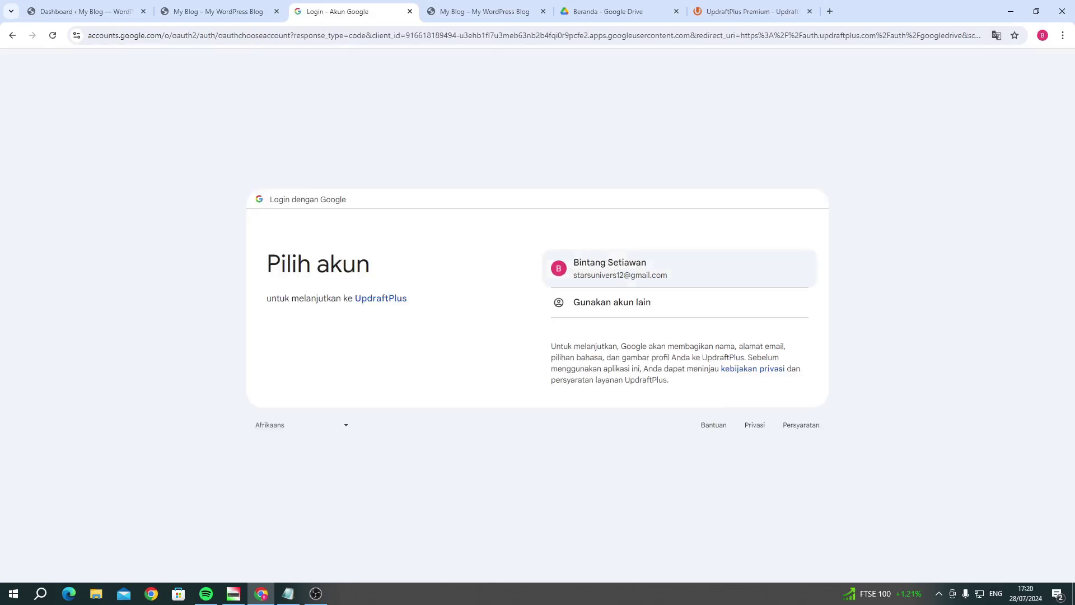
- Choose the Google account, grant UpdraftPlus all of the requested access rights and continue back to the site
click(616, 268)
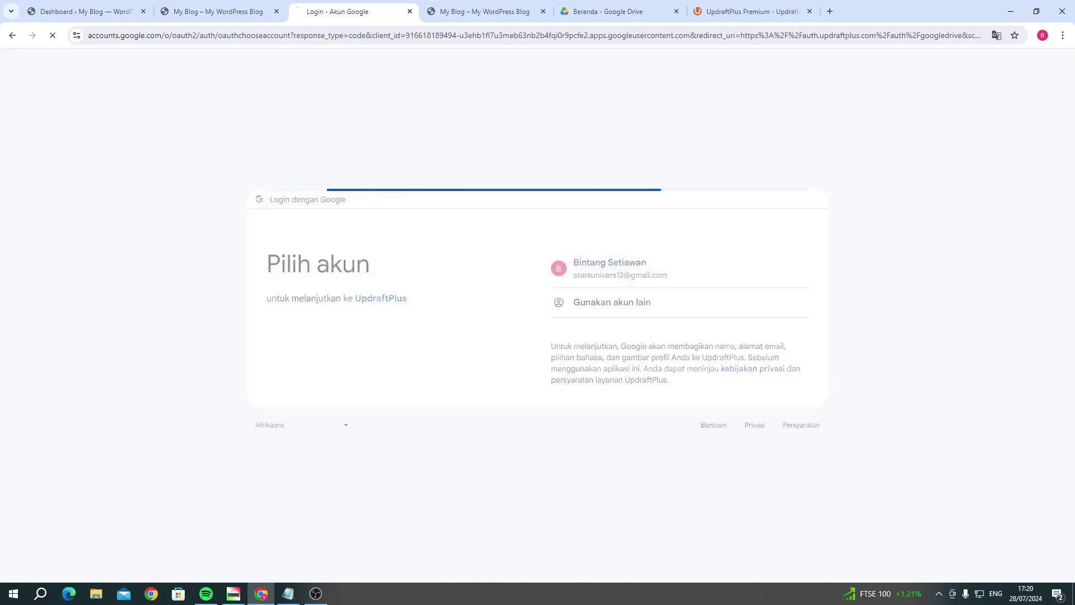
click(674, 374)
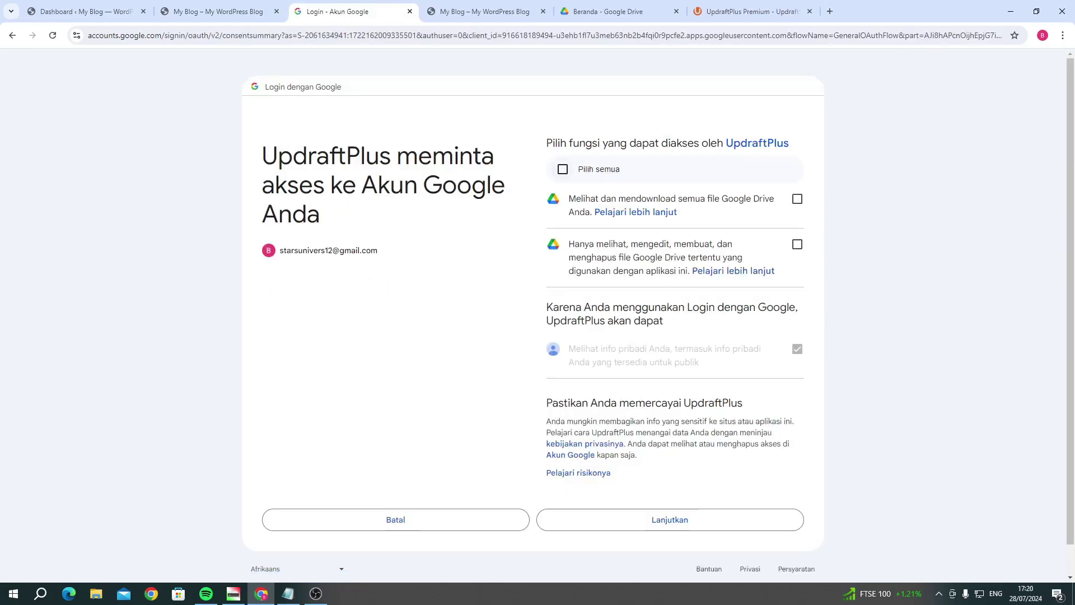
click(563, 169)
click(669, 519)
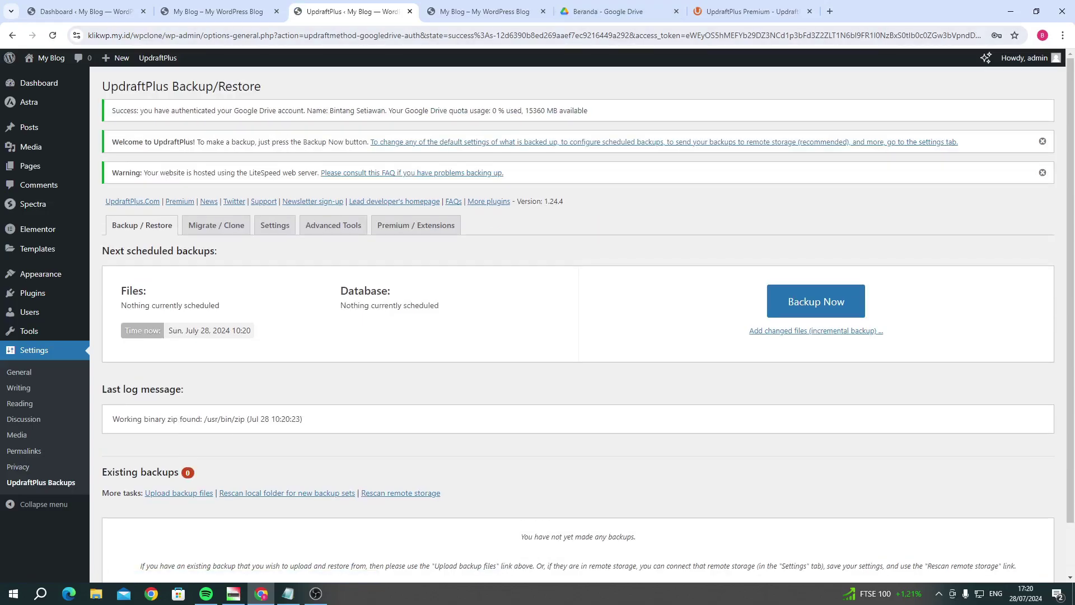
- Open the UpdraftPlus settings again and look at the available intervals for the files backup schedule
click(275, 225)
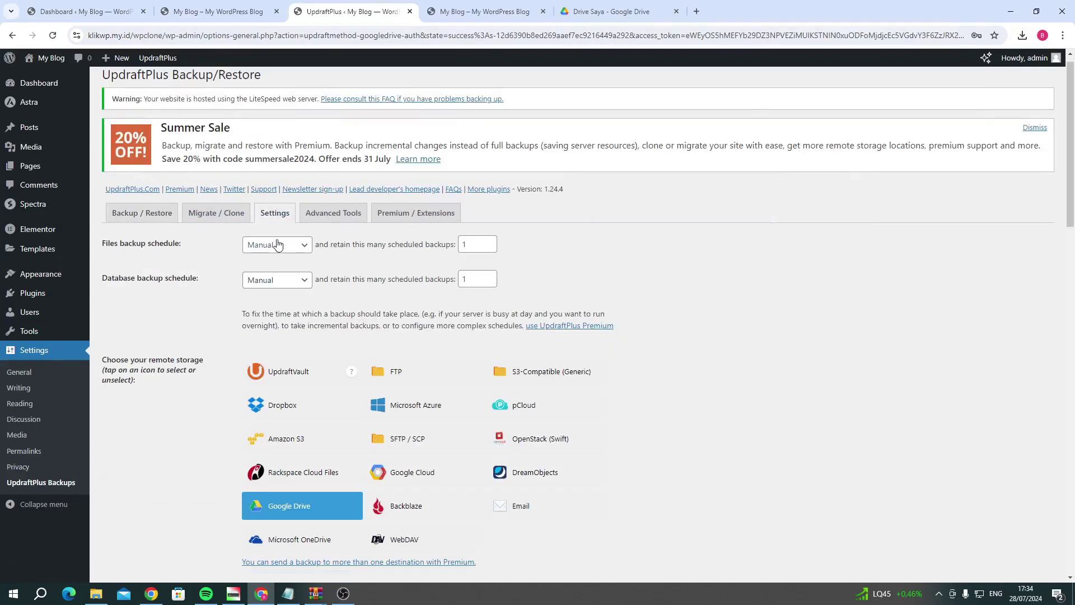
click(278, 245)
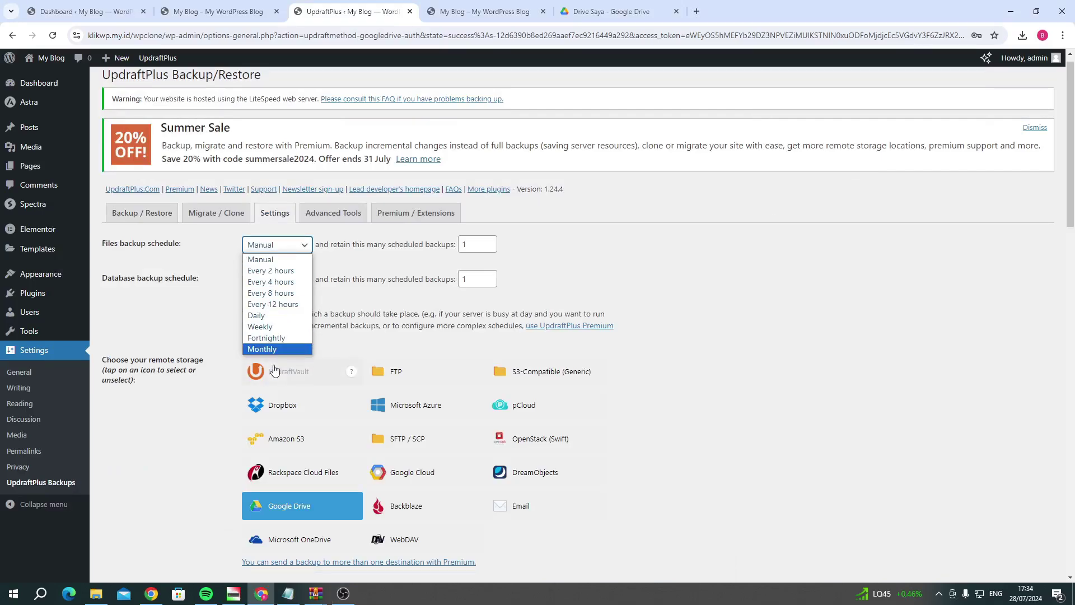
click(187, 263)
- Set both the files and the database backup schedules to Every 2 hours
click(267, 250)
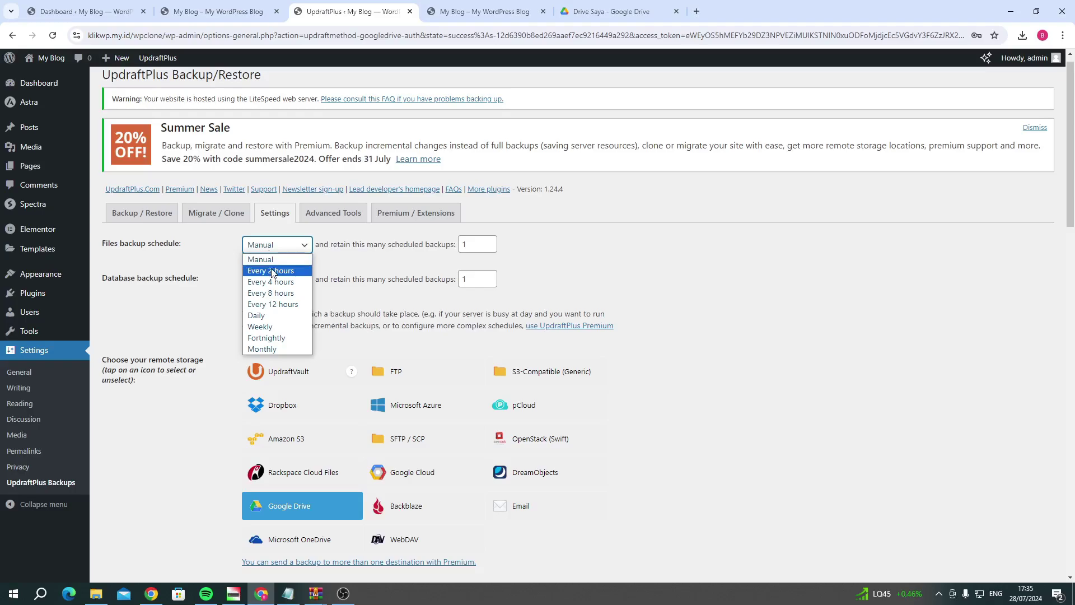
click(272, 271)
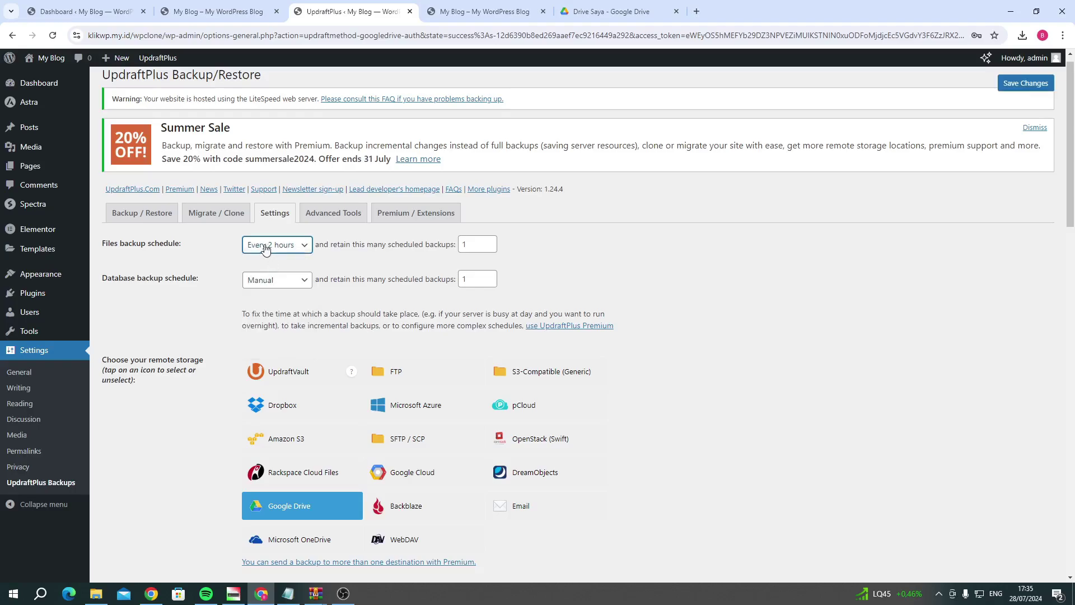
click(264, 283)
click(267, 307)
click(118, 241)
drag(130, 277, 138, 276)
click(563, 262)
- Set the files and database backup schedules back to Manual, leaving the numbers of retained backups as they are
click(269, 246)
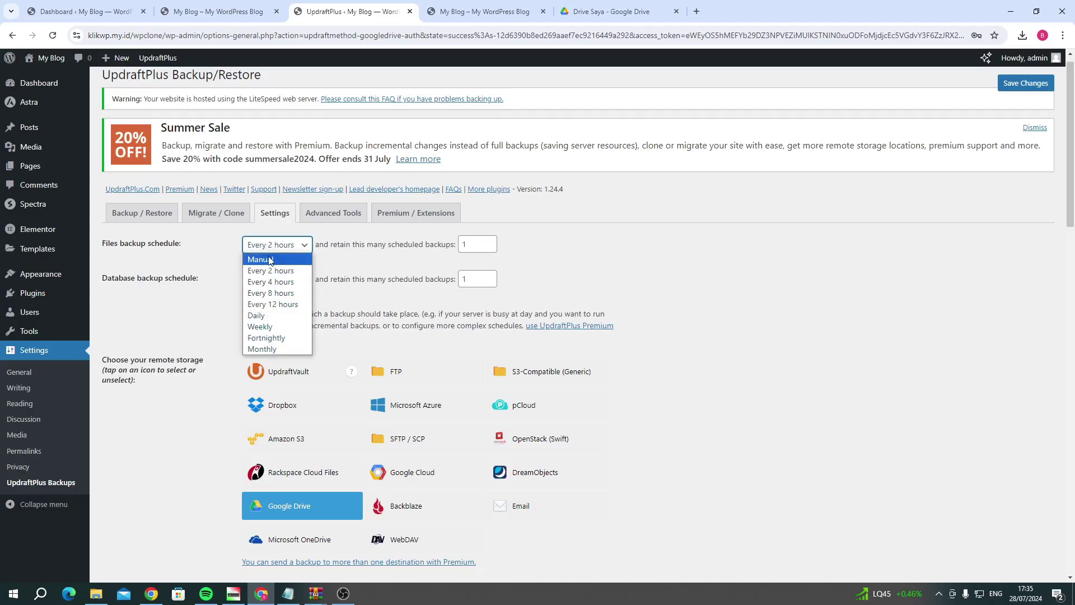
click(269, 259)
click(274, 280)
click(275, 294)
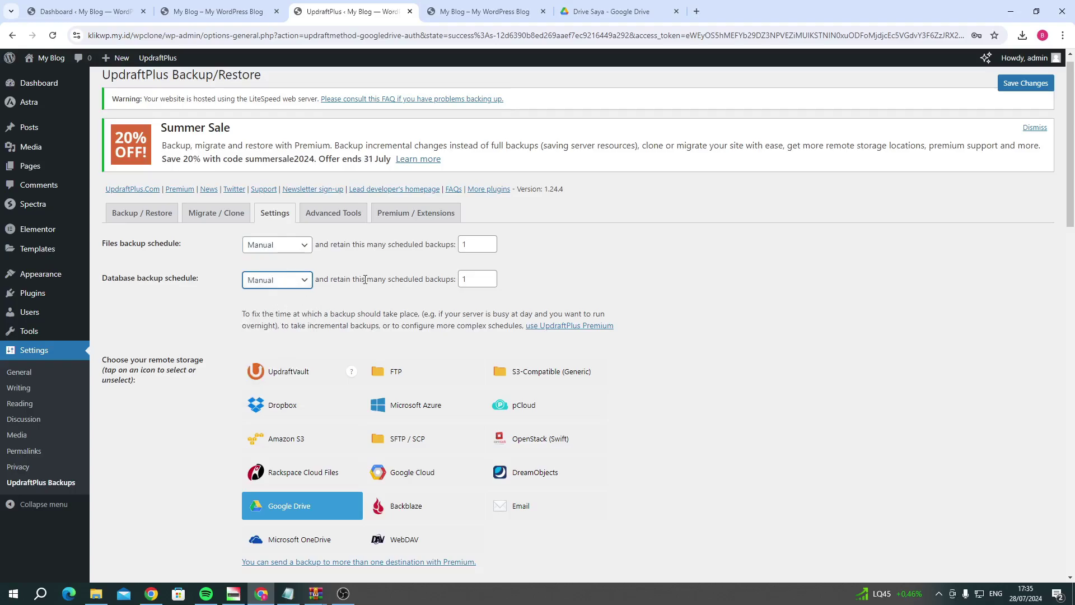
click(471, 244)
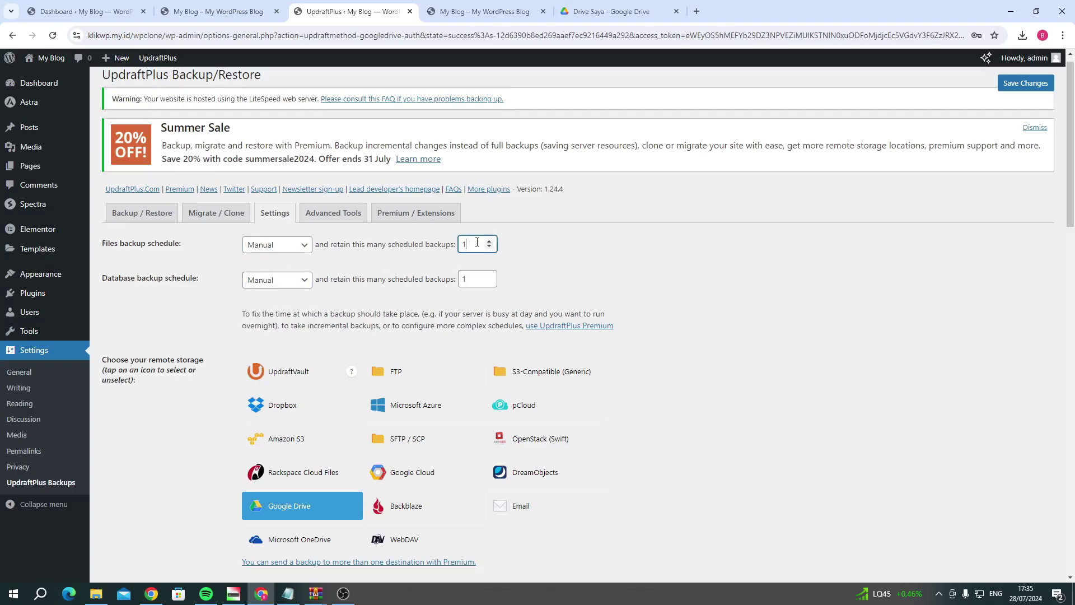
click(475, 275)
- Review the Google Drive folder and authentication settings and the items included in the files backup
scroll(557, 283, down, 4)
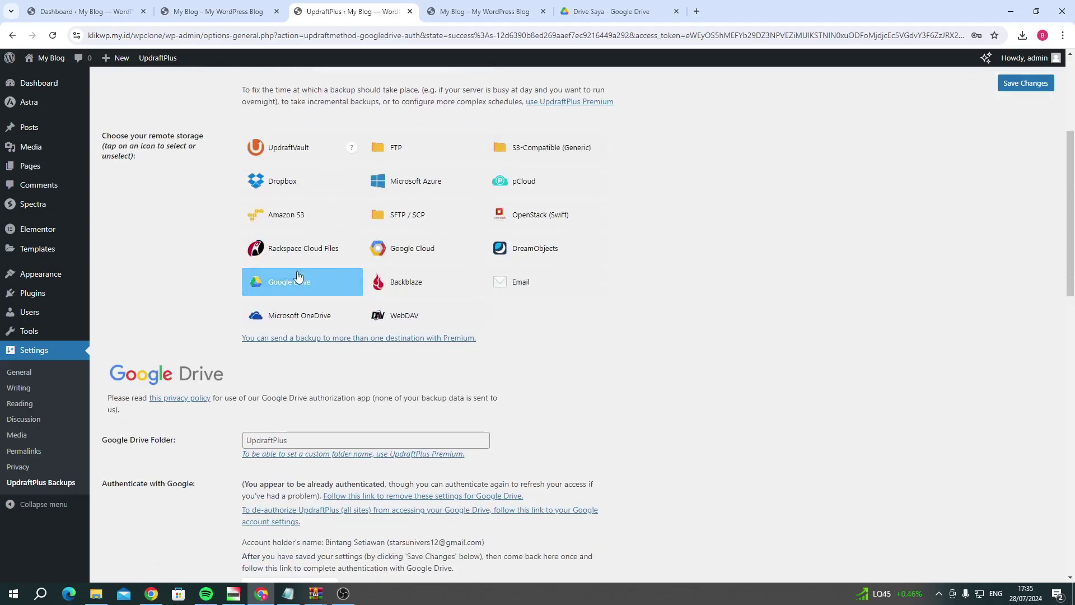
scroll(704, 351, down, 3)
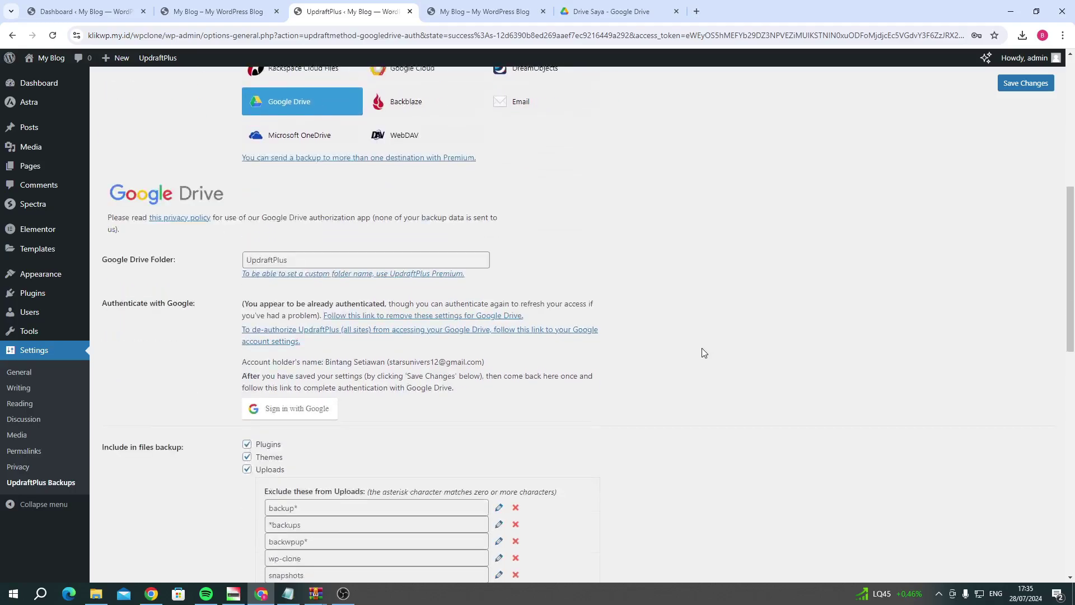
scroll(703, 351, down, 4)
scroll(704, 352, up, 4)
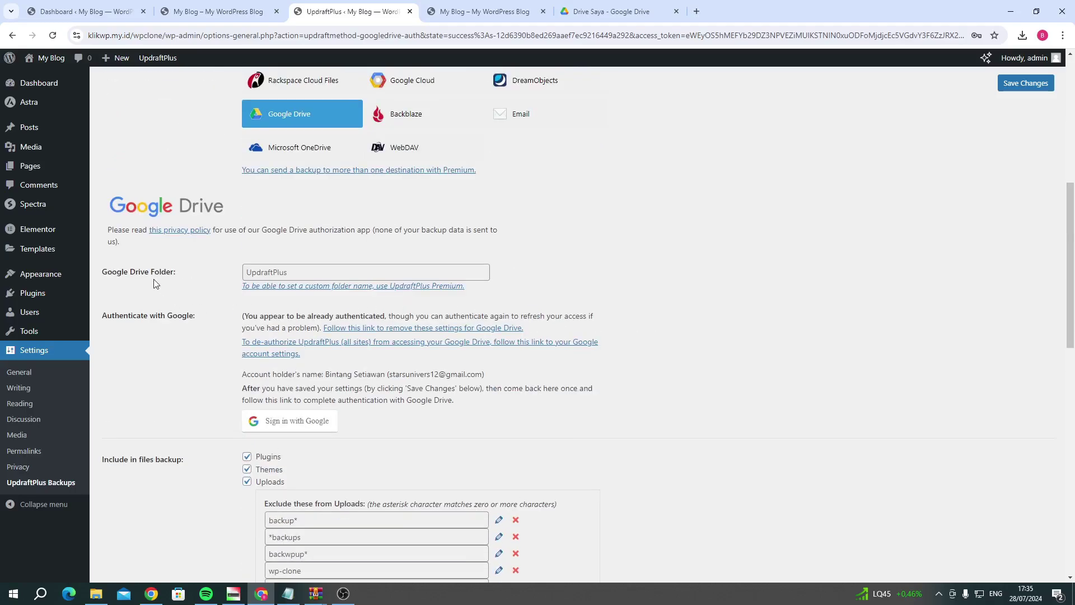
double_click(253, 273)
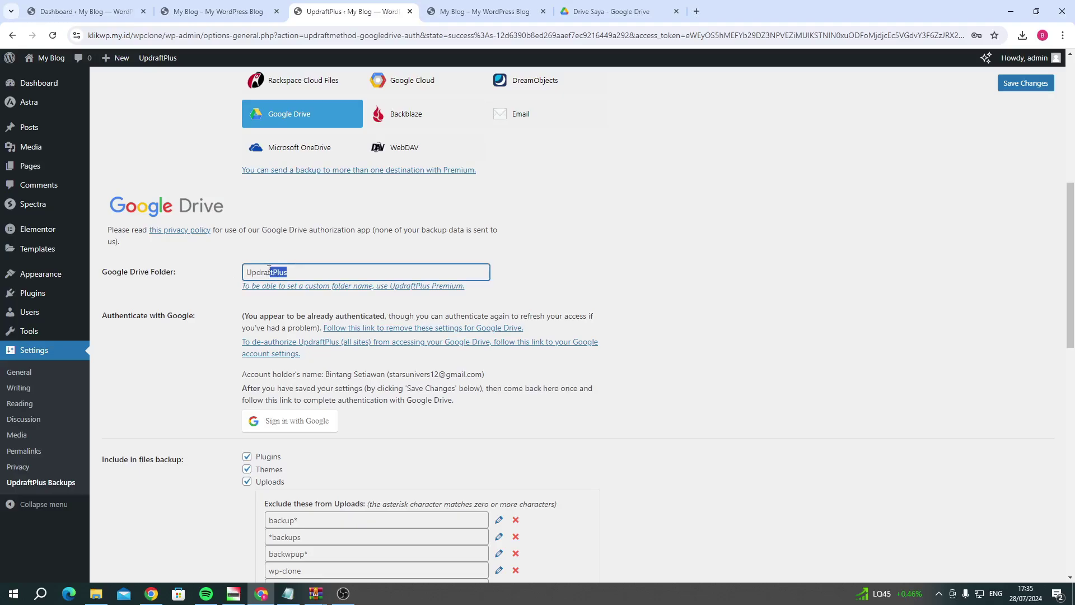
click(225, 273)
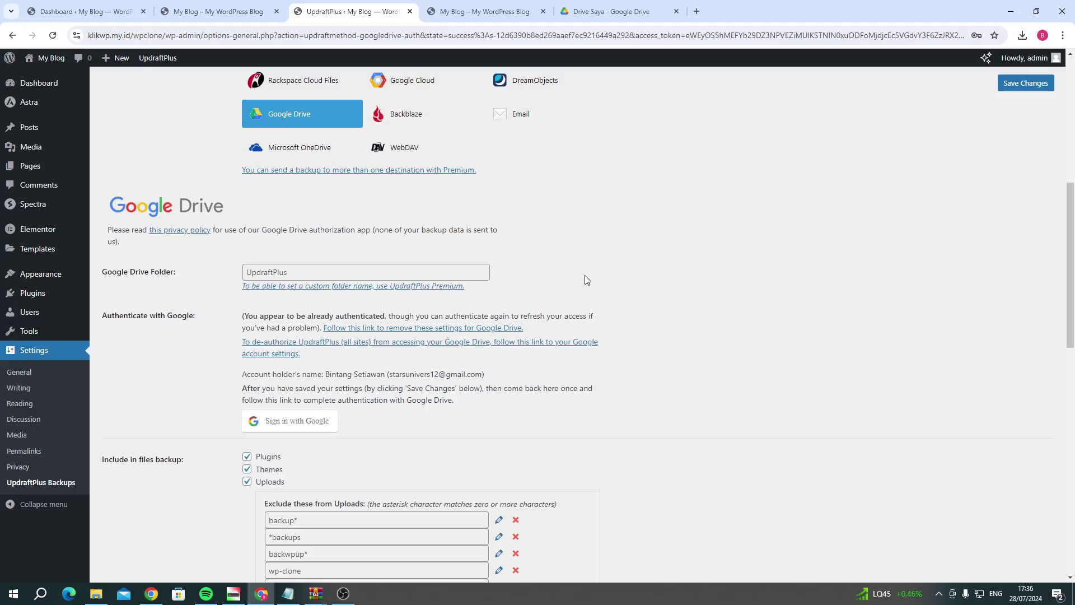
- Save the UpdraftPlus settings with Google Drive as the remote storage
scroll(584, 277, down, 10)
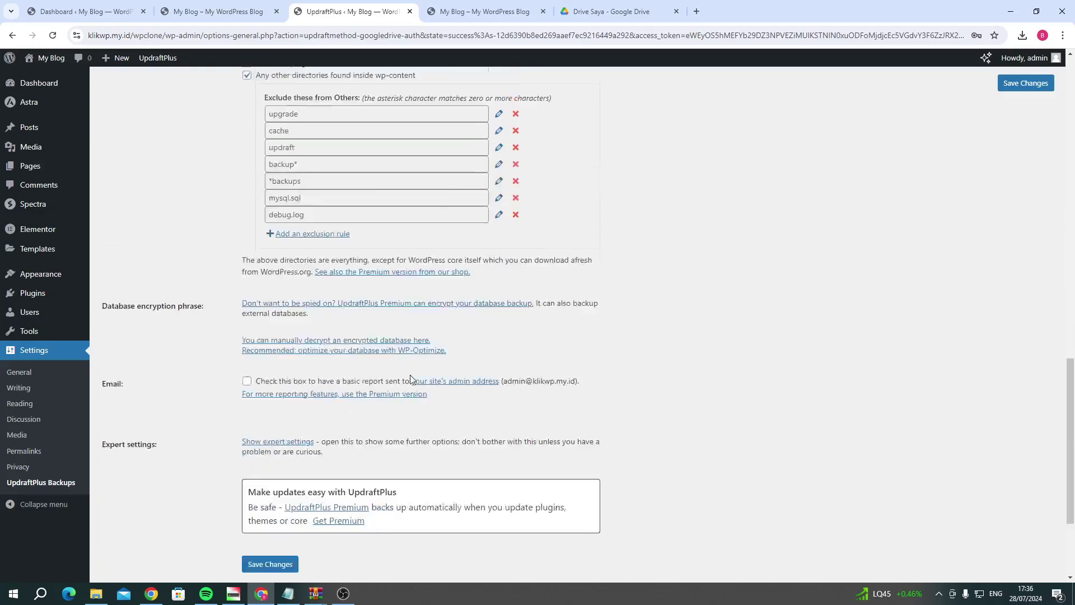
scroll(411, 380, down, 3)
click(271, 406)
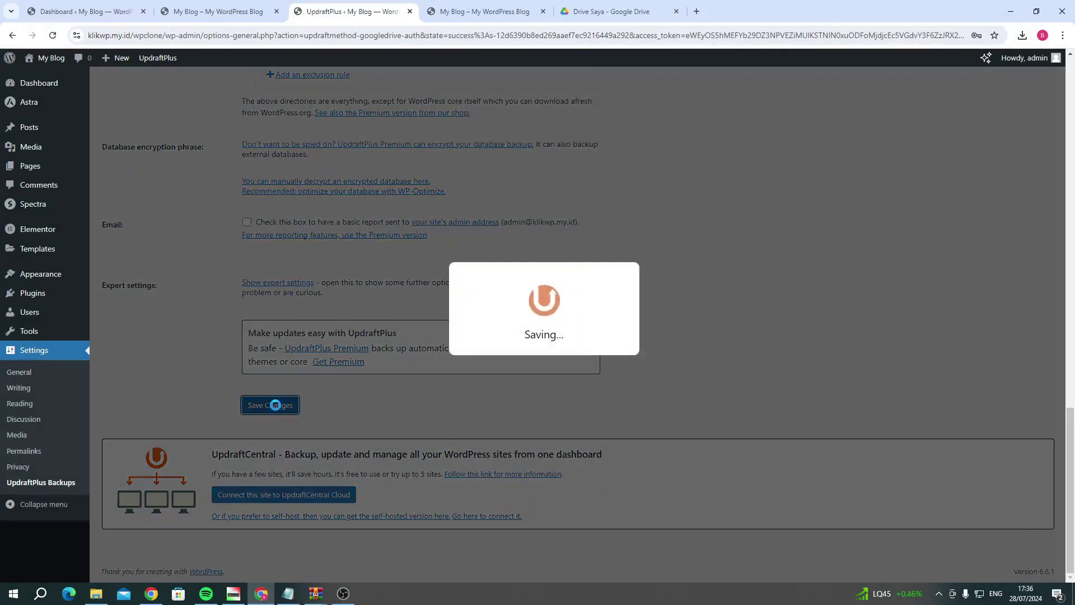
scroll(470, 343, up, 4)
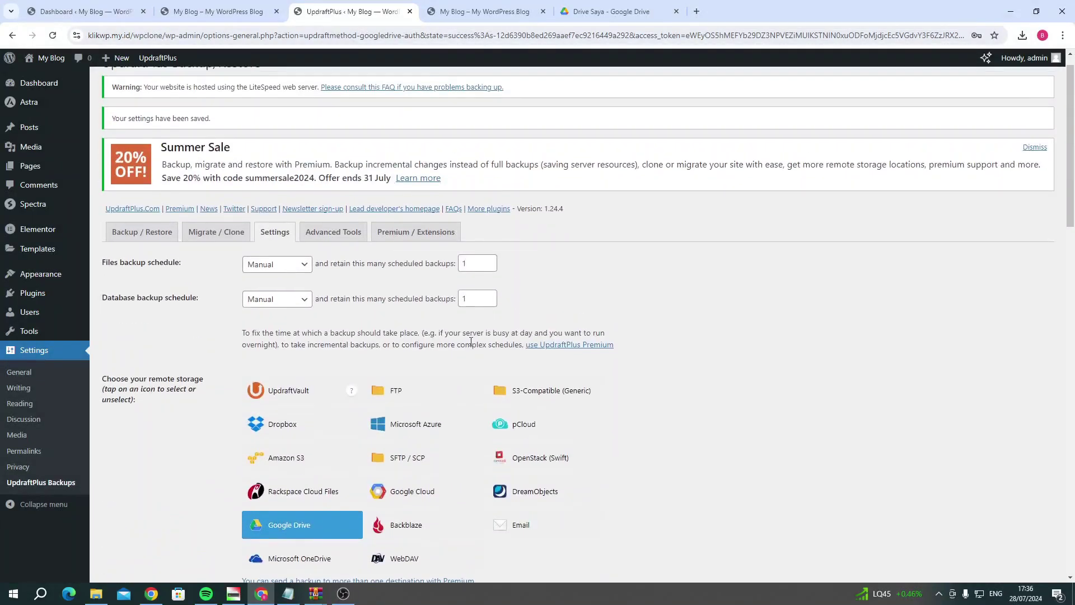
- Start a new UpdraftPlus backup that includes the database and files and is sent to remote storage
click(138, 236)
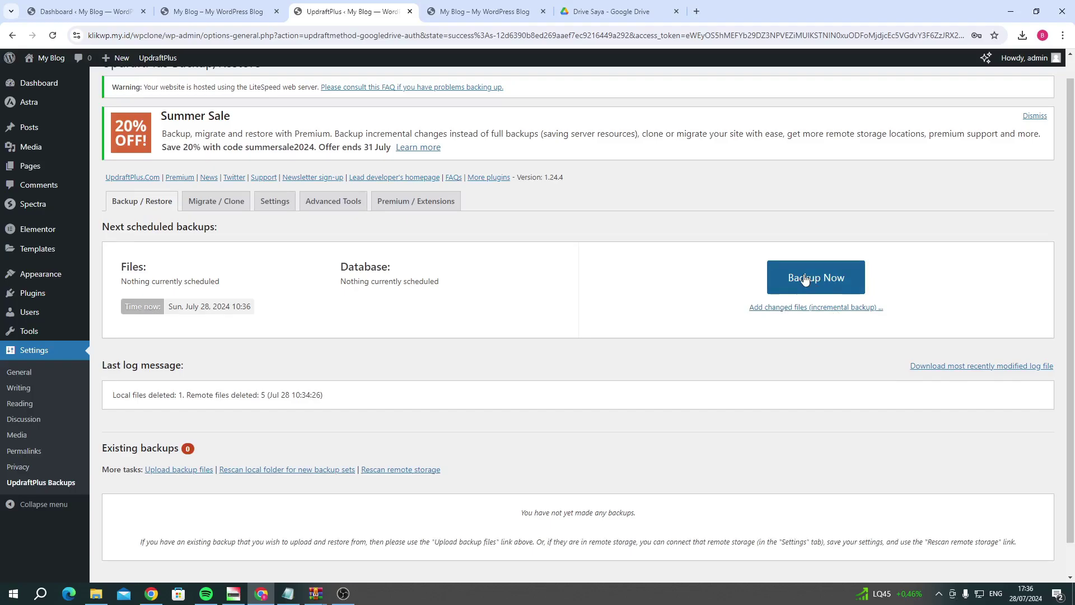
click(804, 278)
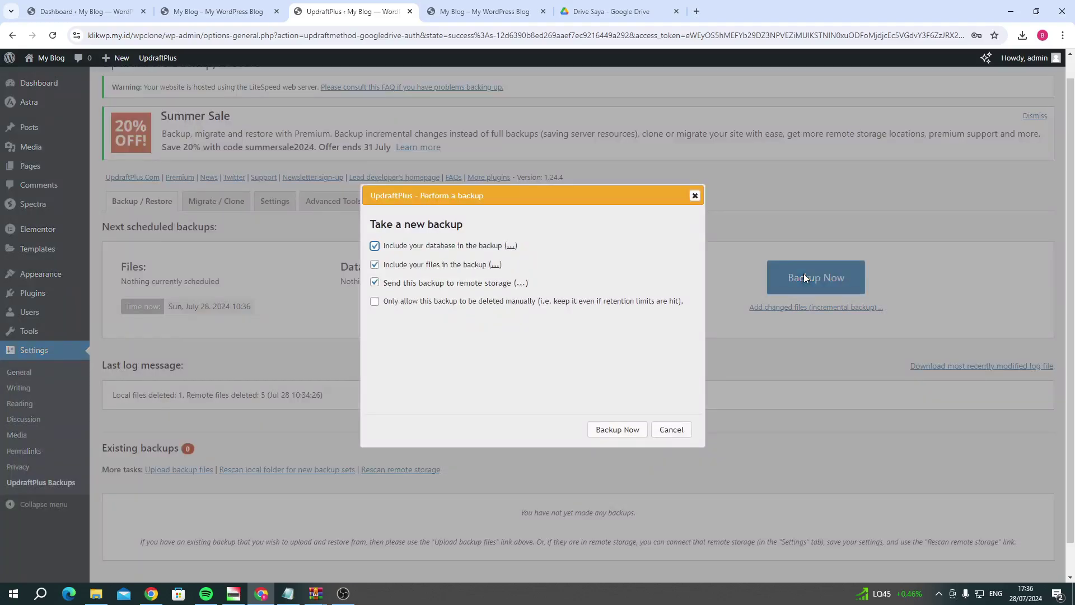
click(408, 284)
click(408, 285)
click(636, 433)
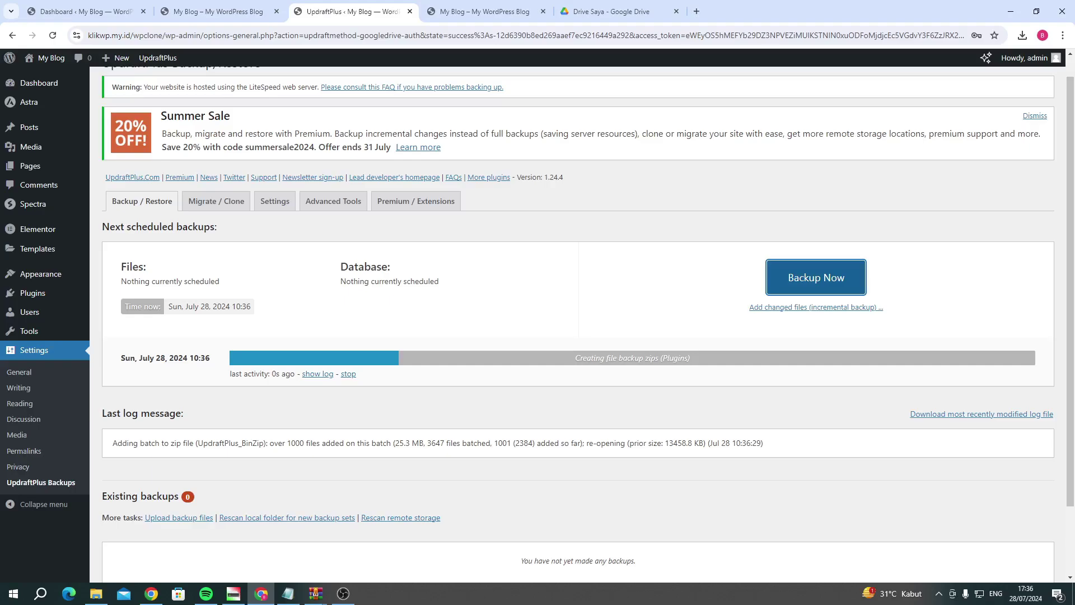
click(343, 594)
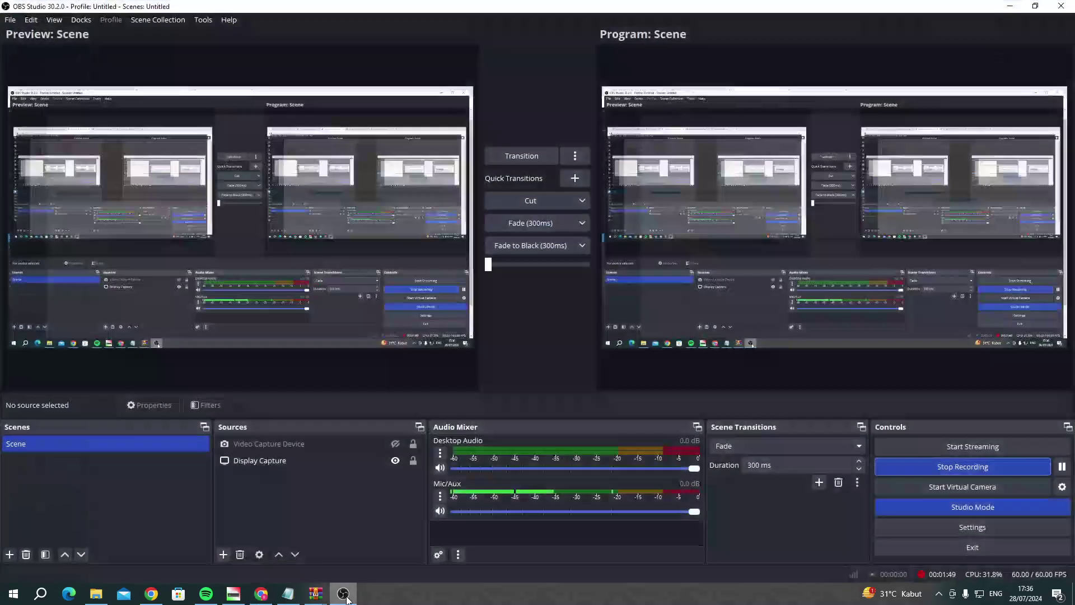
click(347, 598)
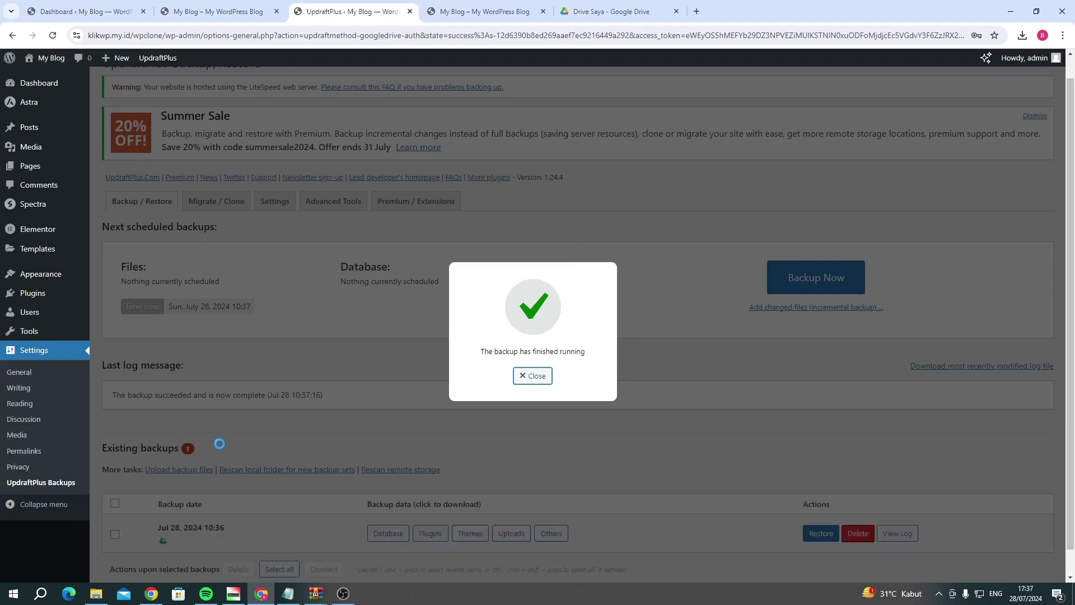
- Dismiss the backup completion notice and select the Jul 28, 2024 10:36 backup among the existing backups
click(534, 376)
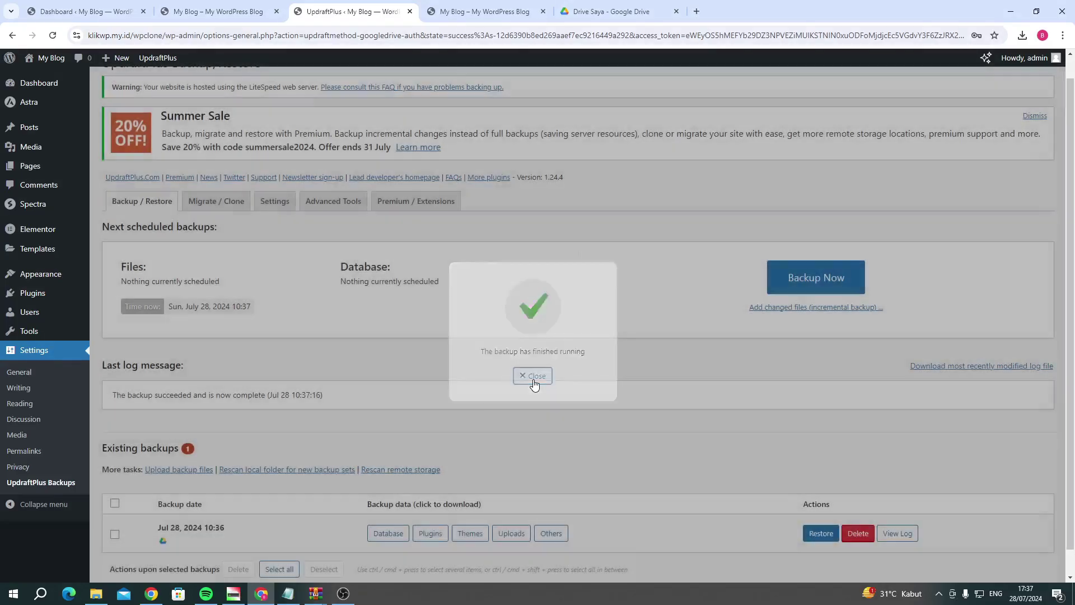
scroll(529, 392, down, 1)
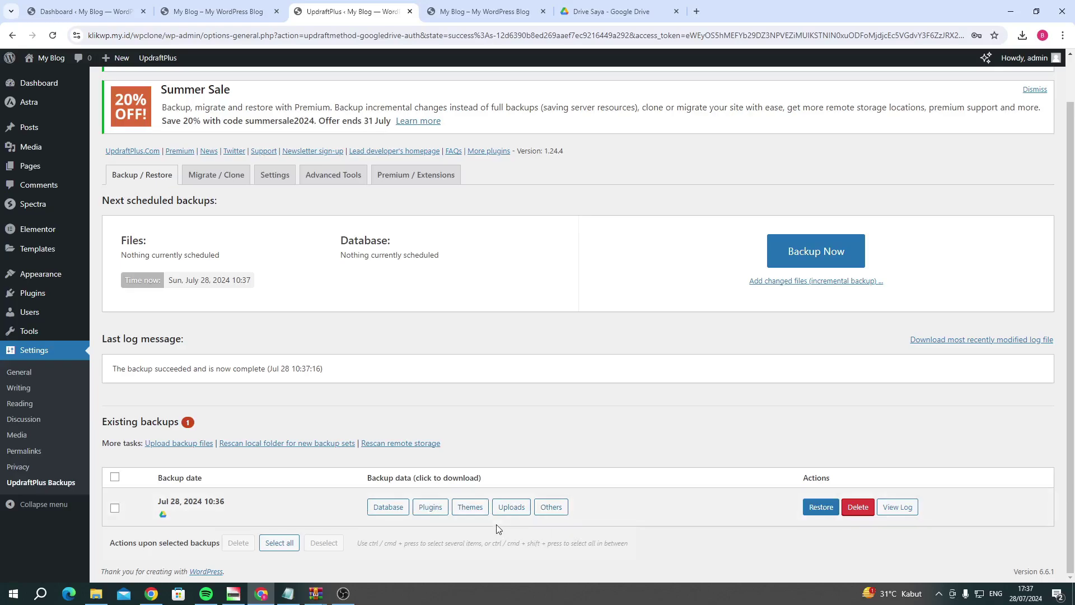
click(115, 508)
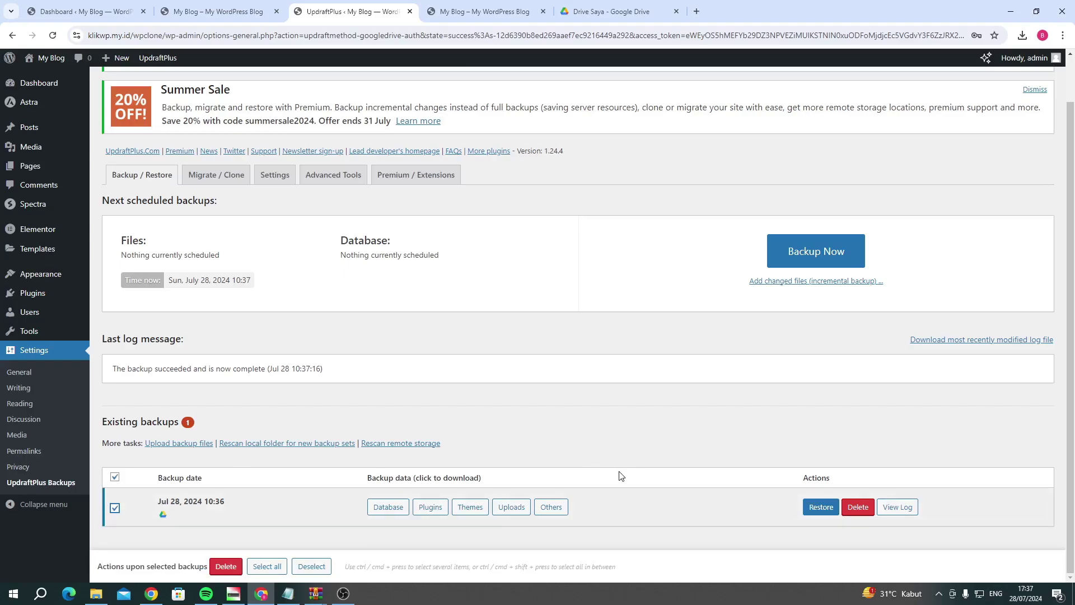
scroll(334, 361, up, 3)
scroll(334, 360, down, 3)
scroll(639, 331, up, 1)
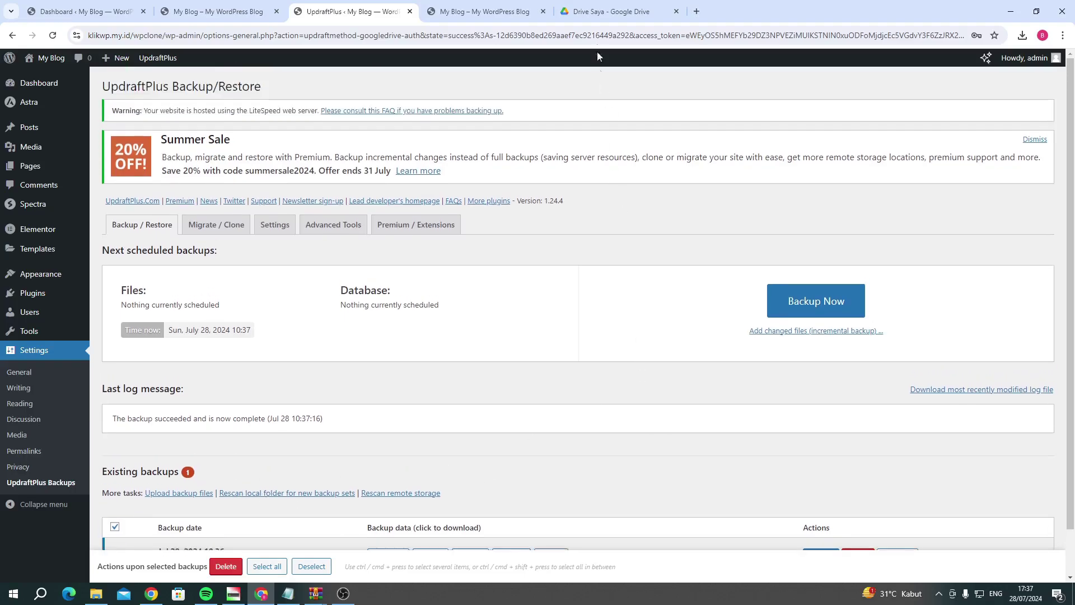
- Switch to Google Drive and open the UpdraftPlus folder to examine the backup files
click(608, 11)
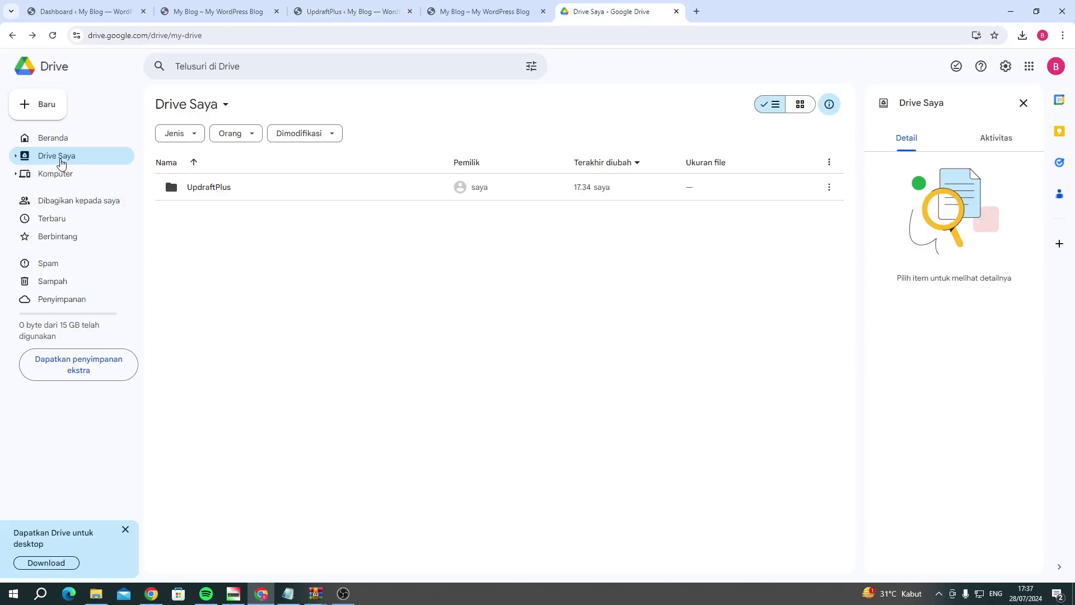
click(216, 187)
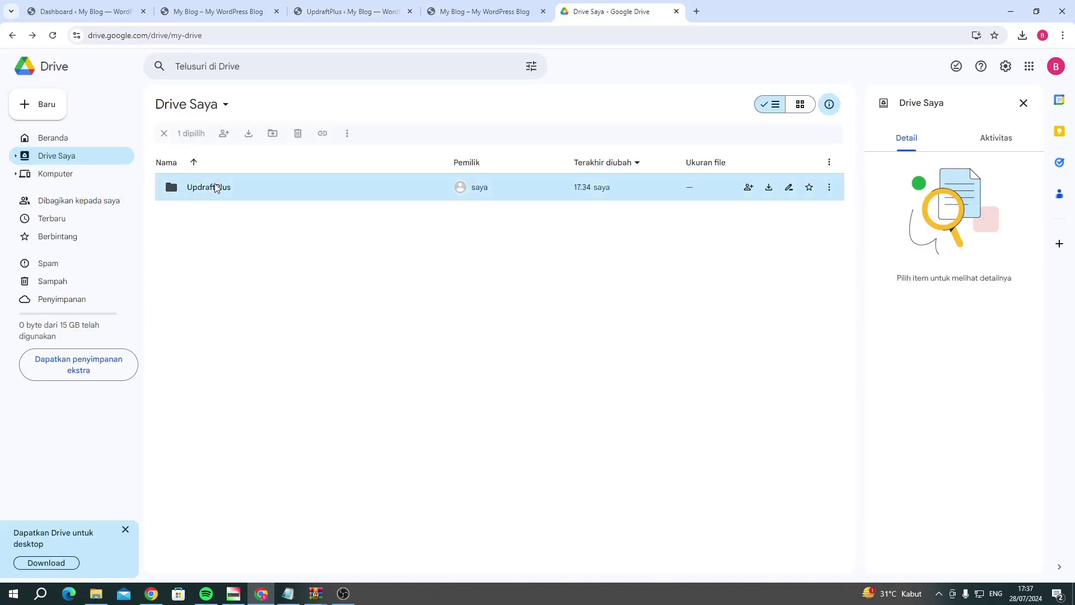
double_click(216, 188)
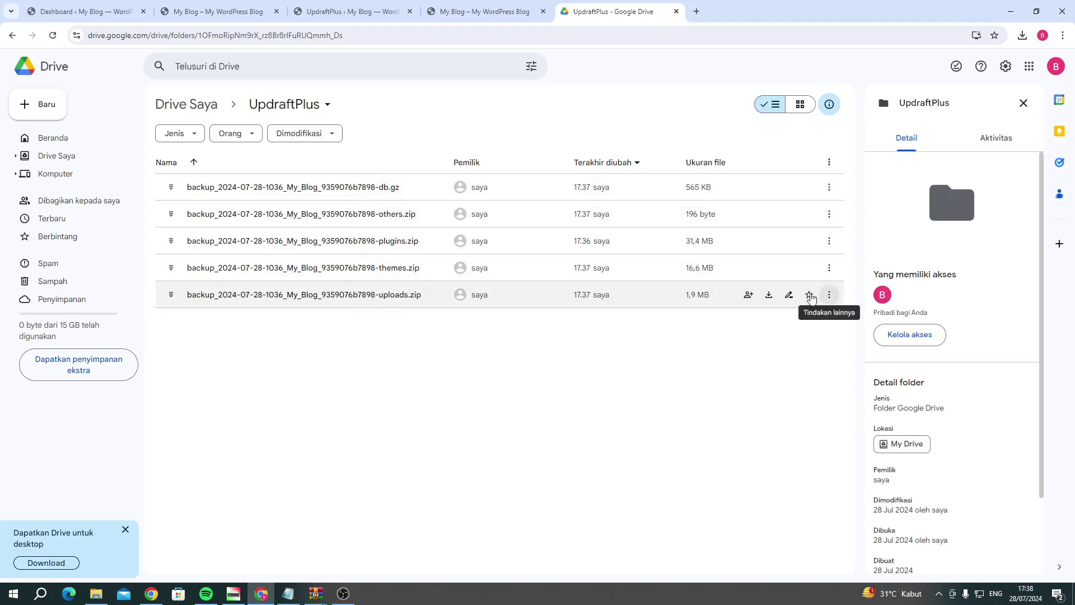
- View the wpimport site's dashboard and front page, and return to the UpdraftPlus folder in Google Drive
click(77, 14)
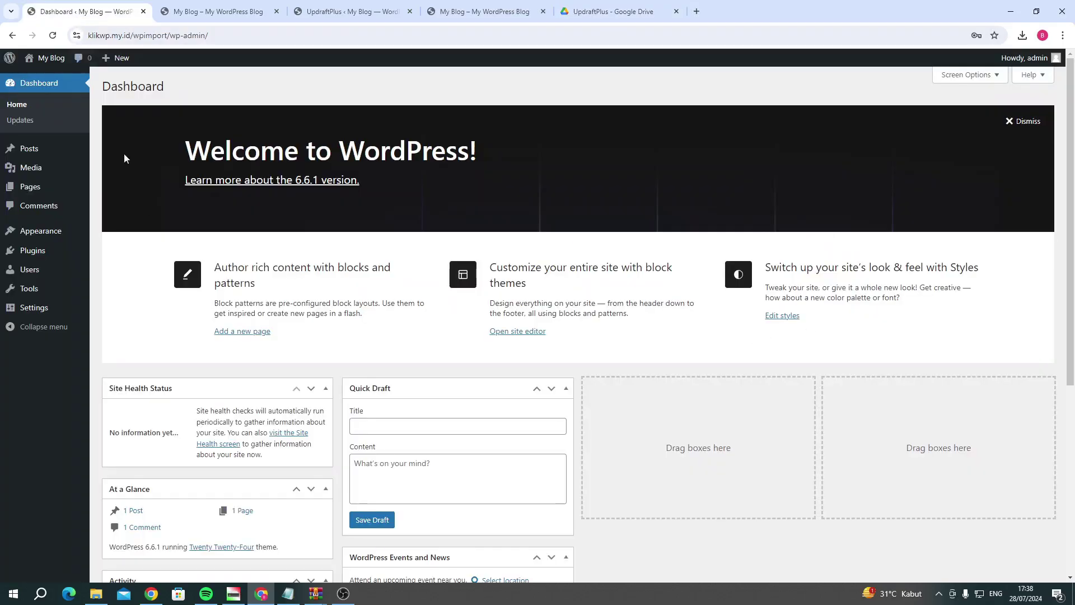
click(201, 12)
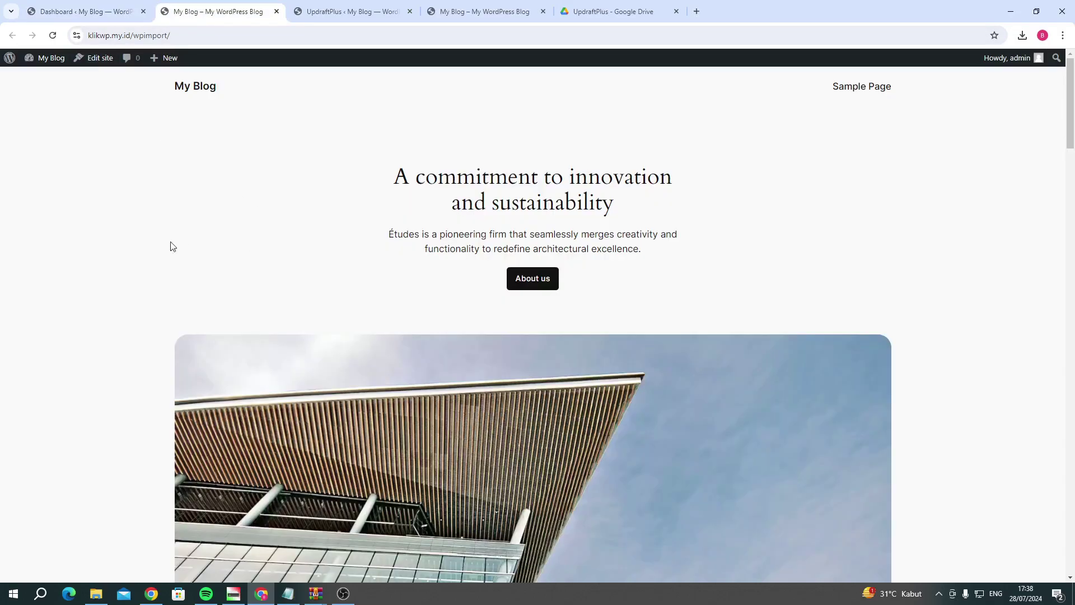
click(492, 5)
click(556, 9)
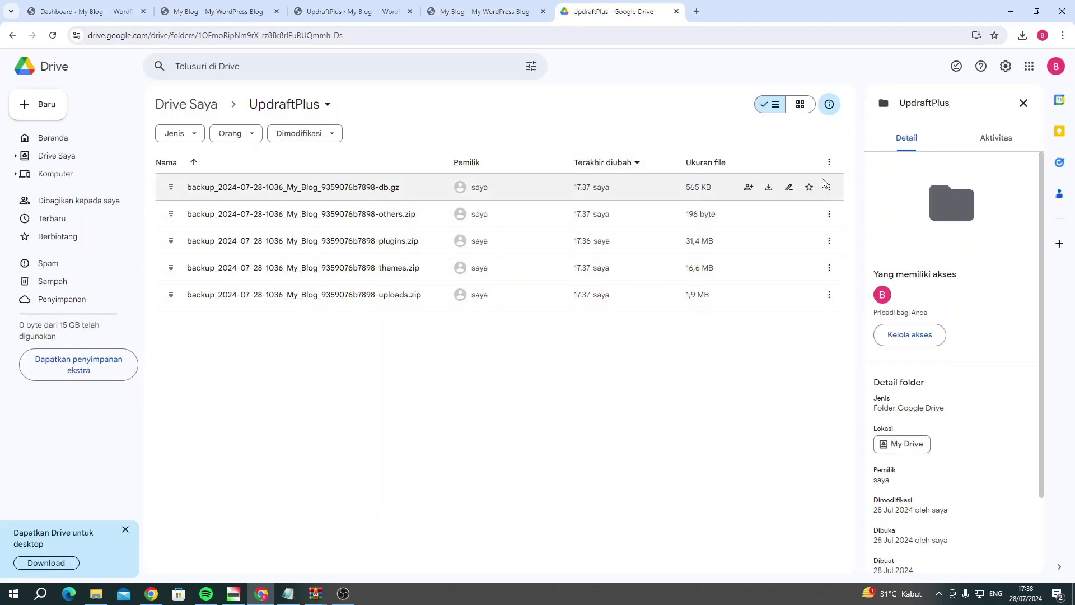
- Download the db.gz and others.zip backup files from the UpdraftPlus folder, allowing multiple downloads from drive.google.com
click(828, 186)
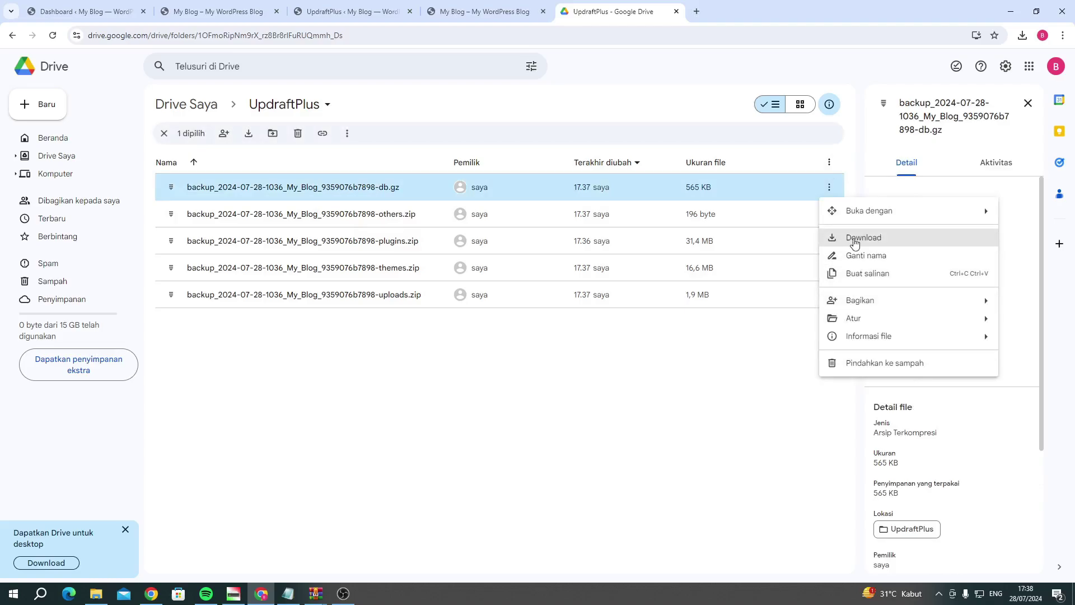
click(854, 239)
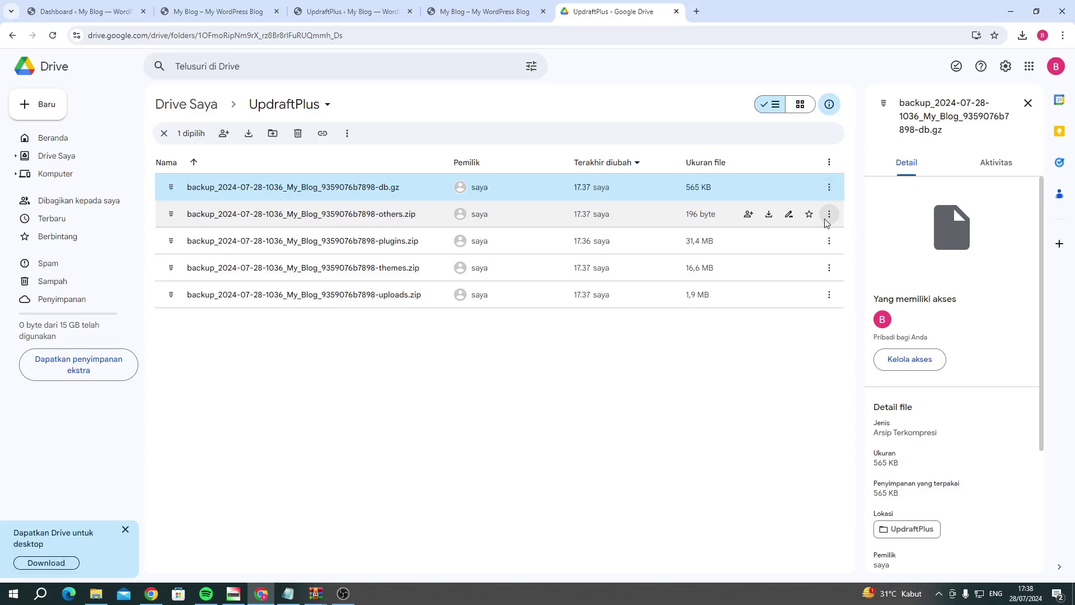
click(828, 215)
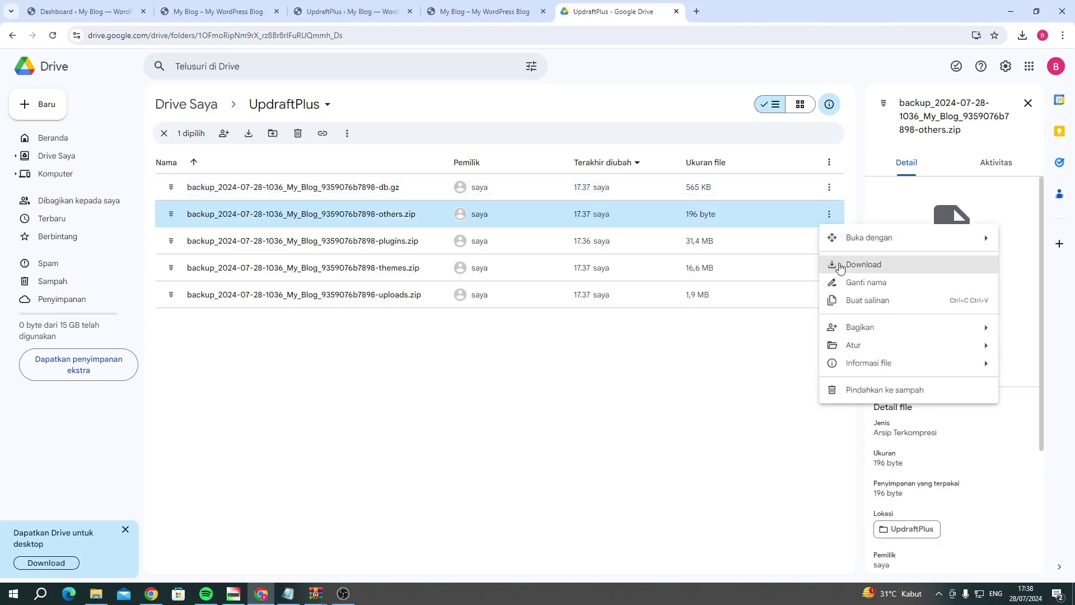
click(841, 266)
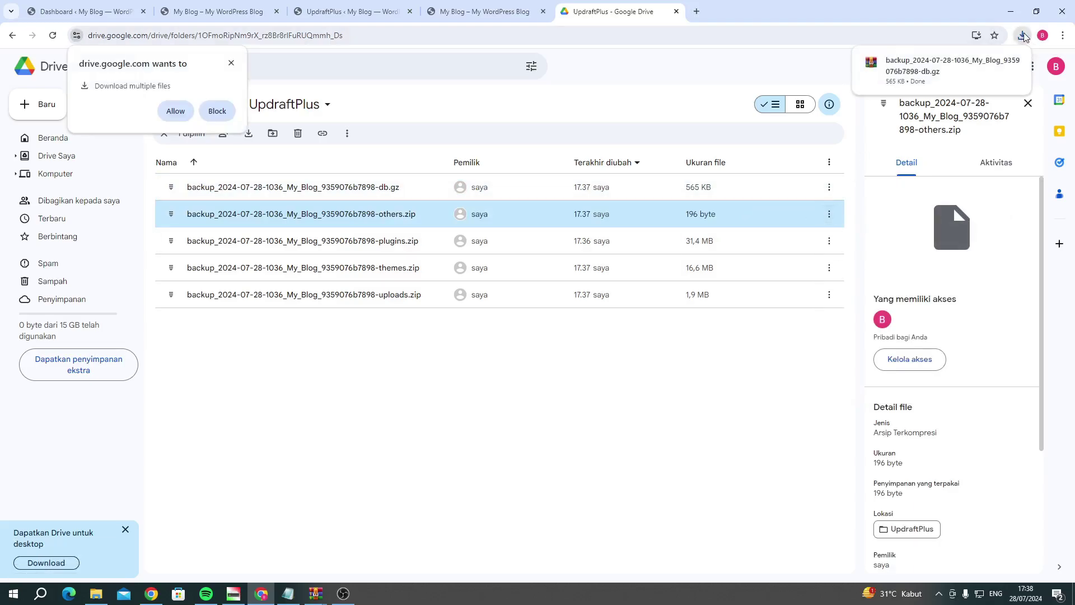
click(171, 115)
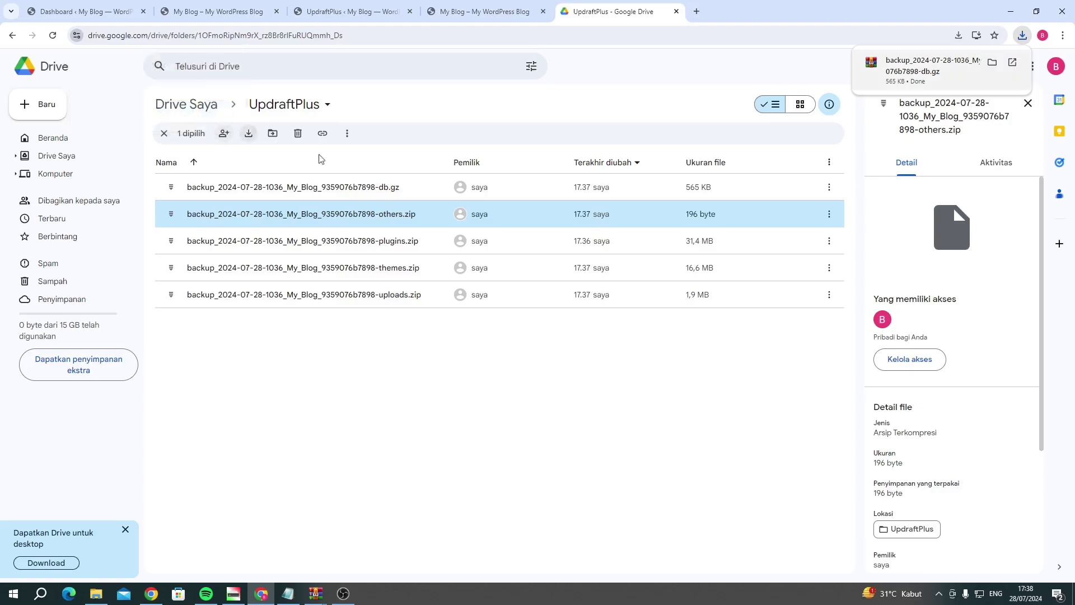
- Download the plugins.zip backup file despite the virus-scan warning, and download the themes.zip backup file
click(830, 241)
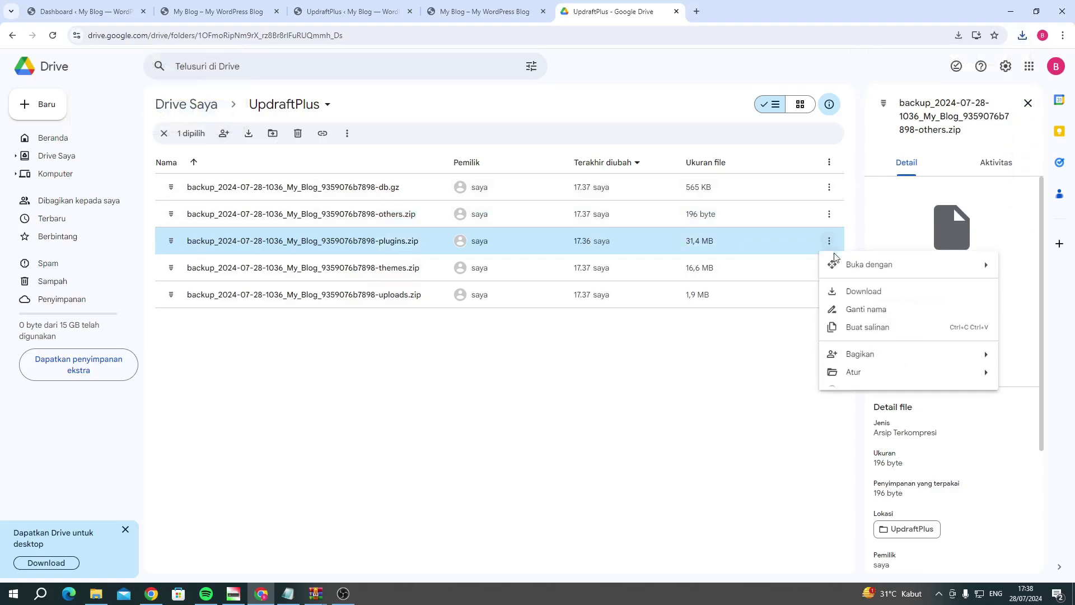
click(854, 291)
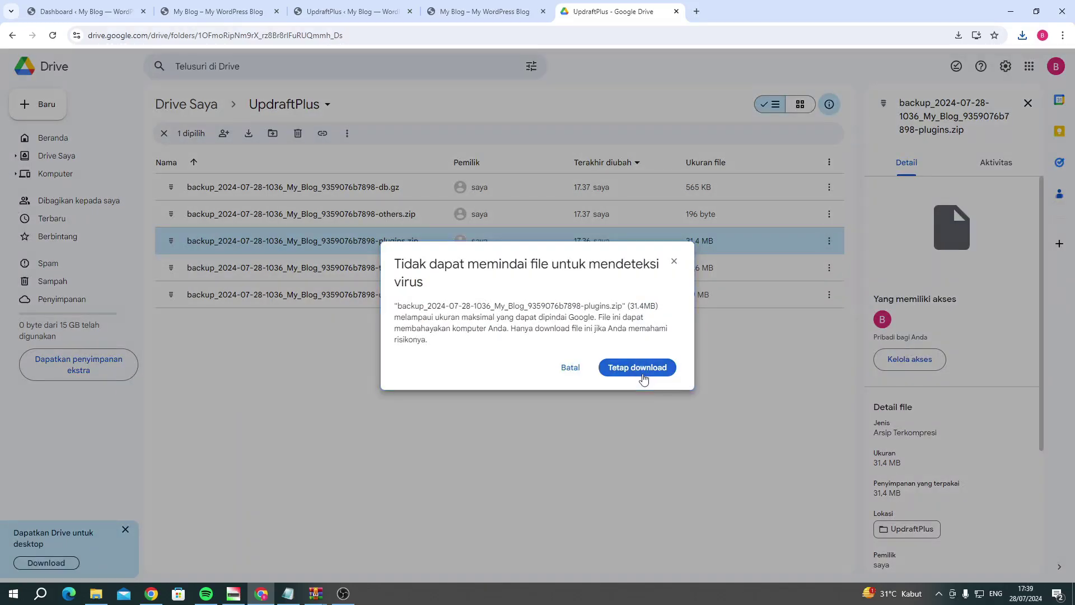
click(638, 368)
click(830, 269)
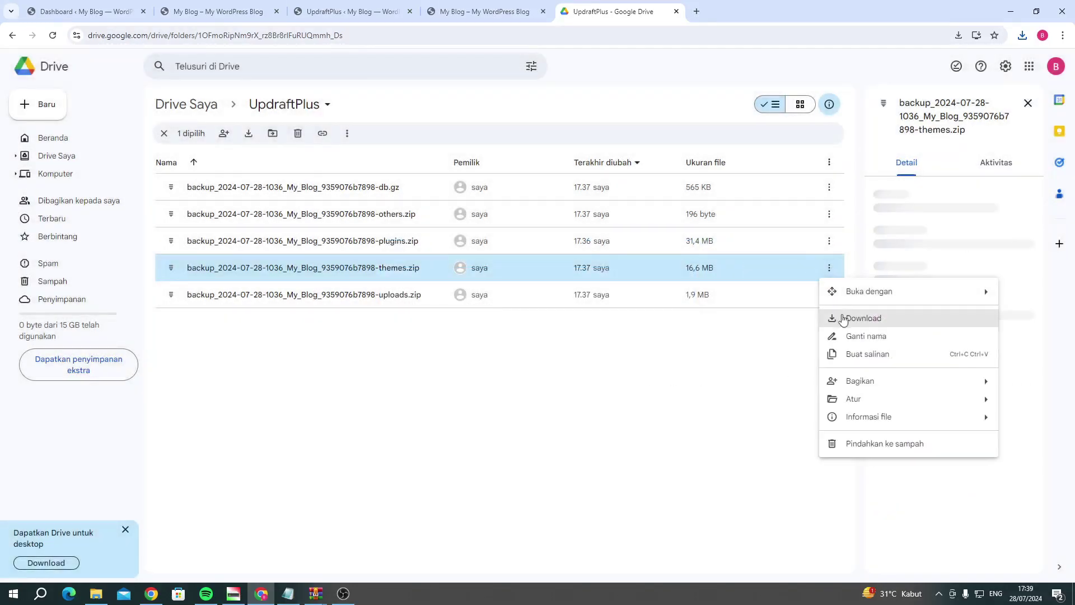
click(845, 324)
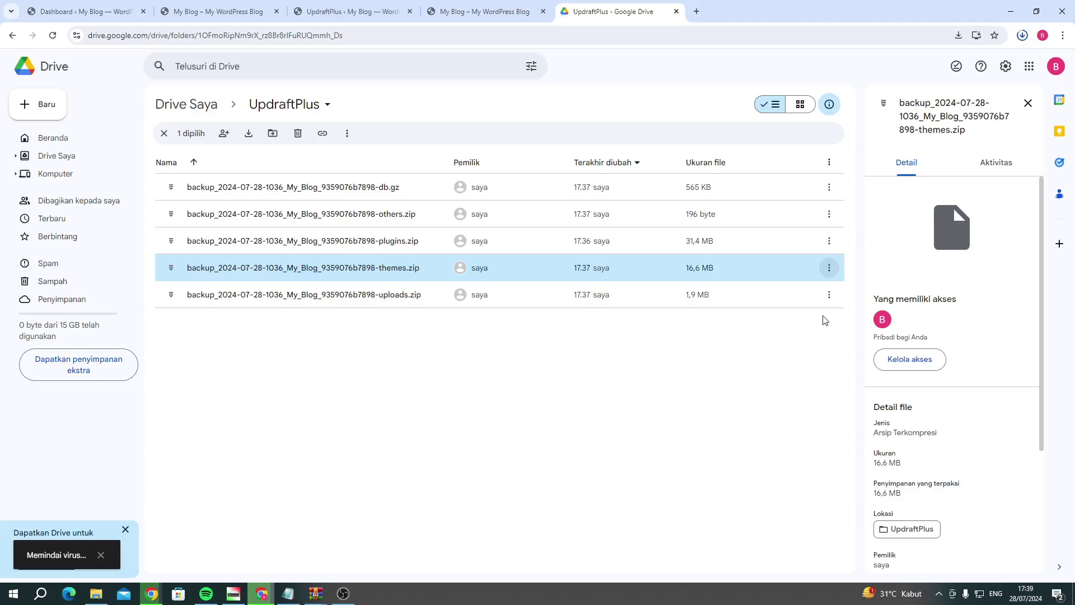
- Check the recent download history and download the uploads.zip backup file
click(1023, 35)
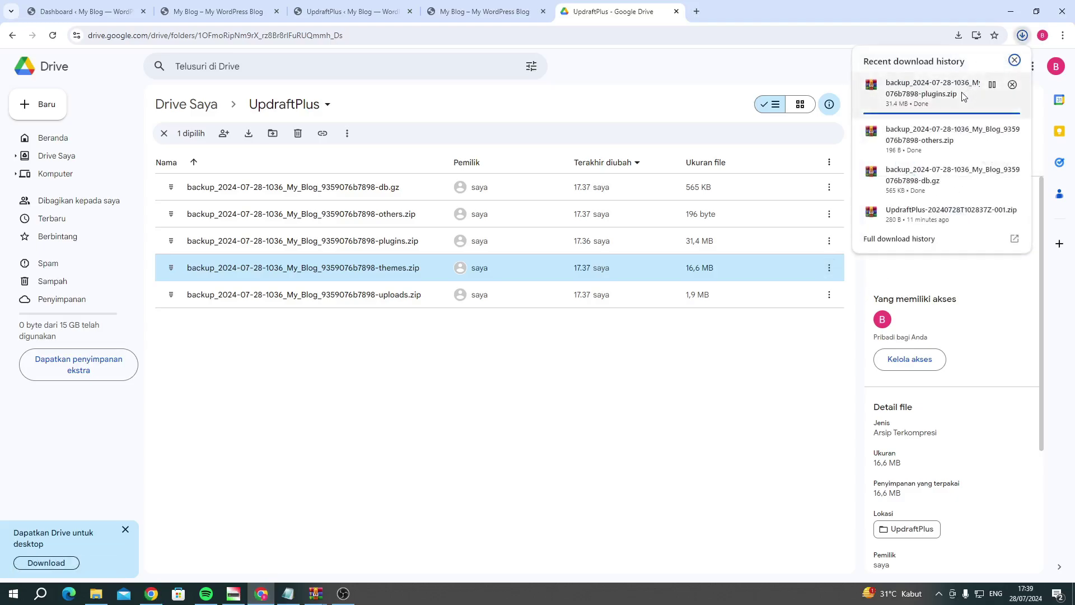
click(932, 219)
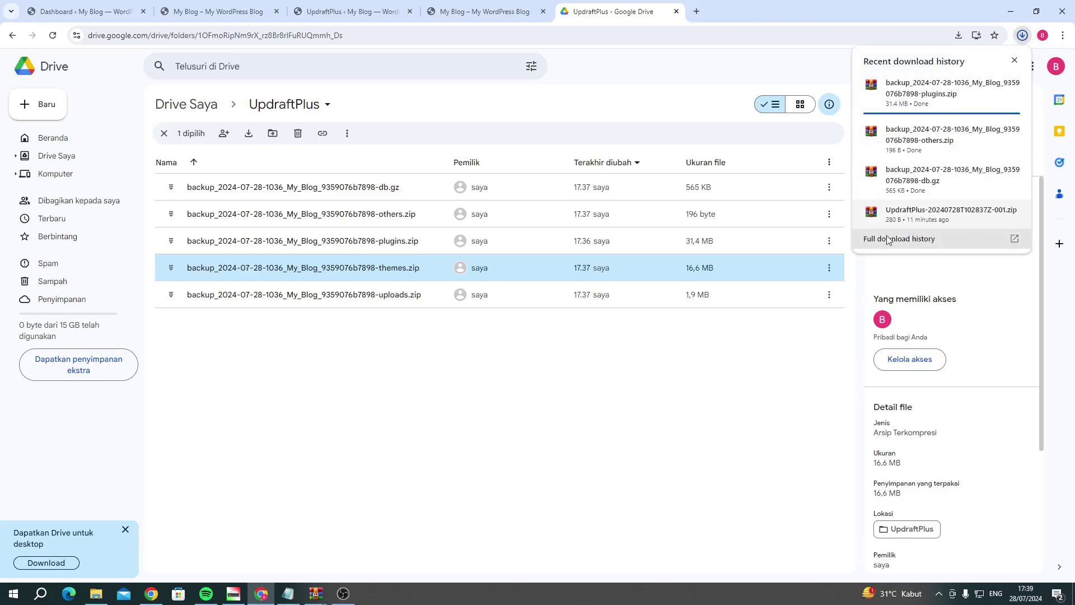
click(828, 307)
click(825, 303)
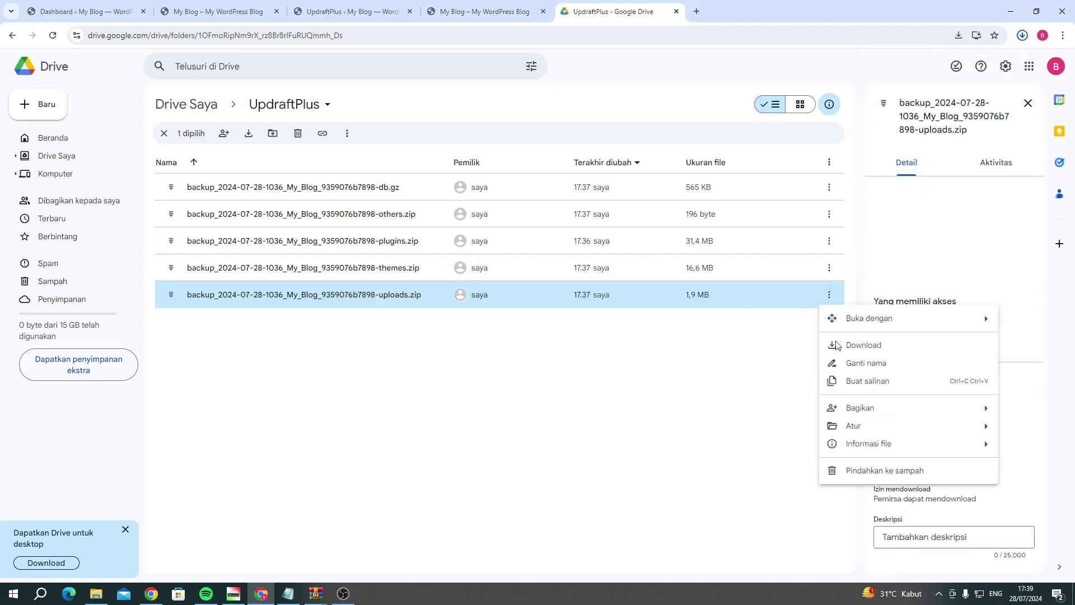
click(849, 350)
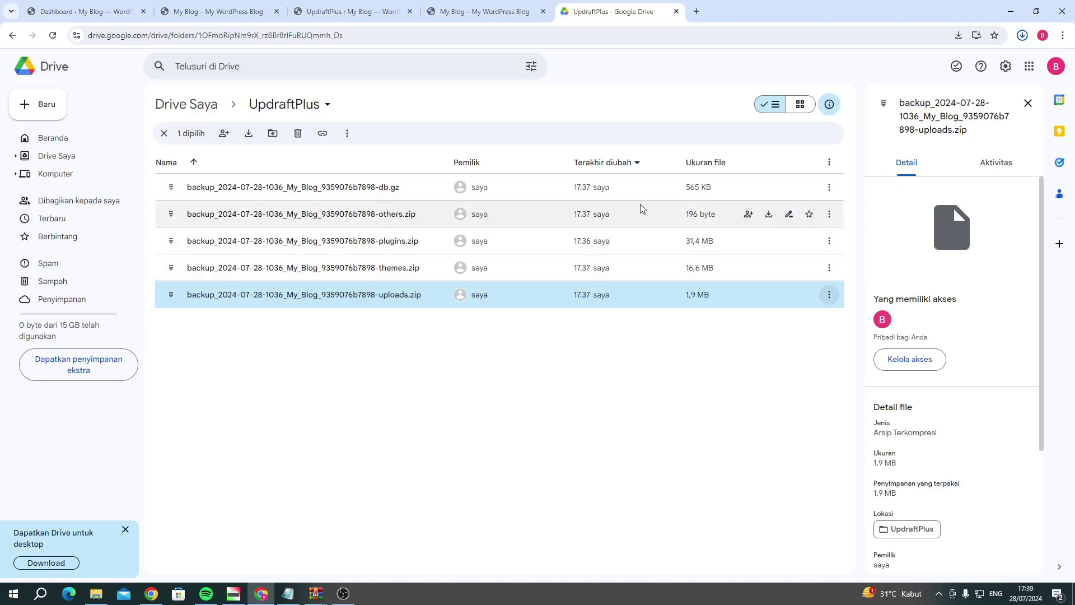
- Check the progress of the backup file downloads in the browser's recent download history
click(1022, 35)
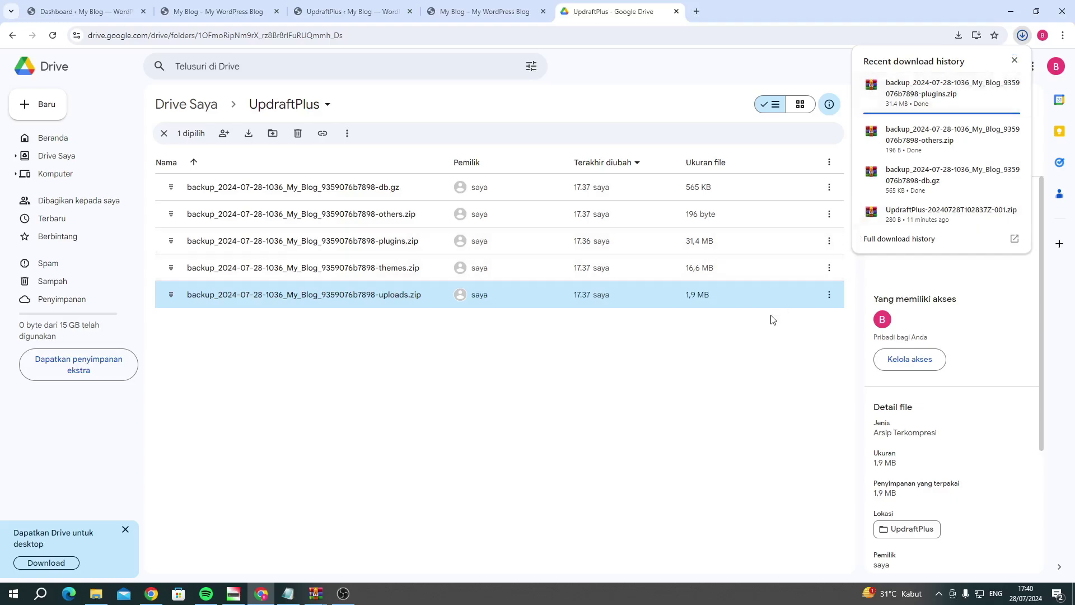
click(780, 361)
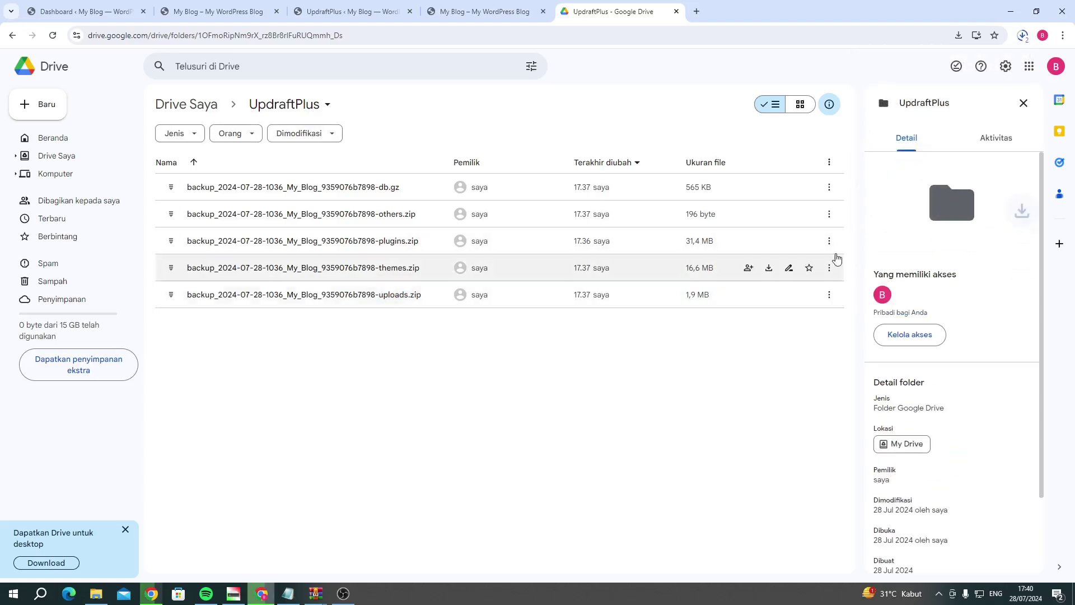
click(1022, 36)
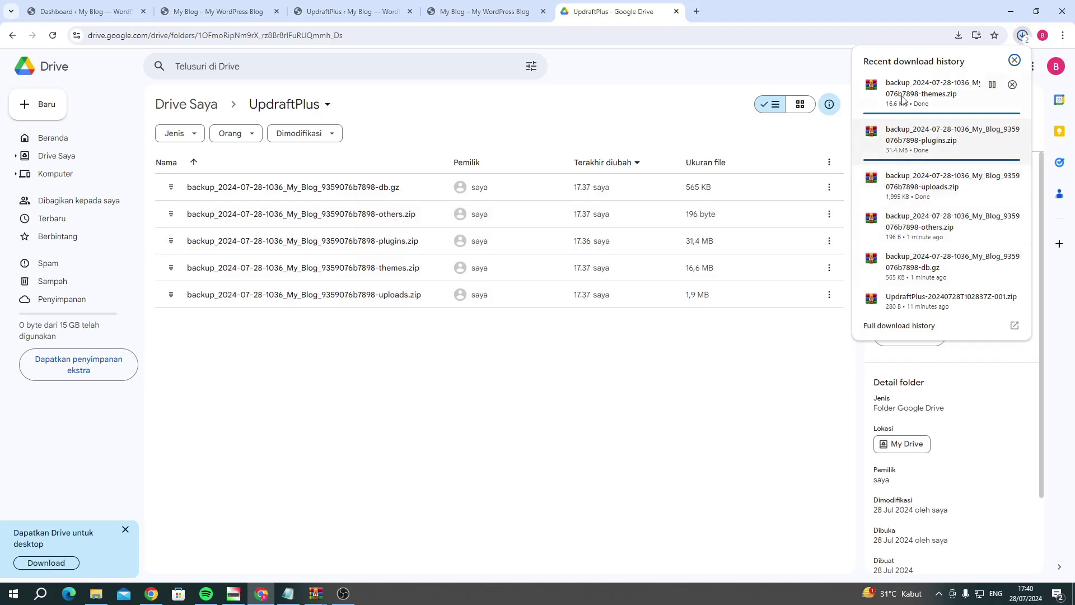
- Search for the plugin "updraft" on the wpimport site's page for adding new plugins
click(81, 11)
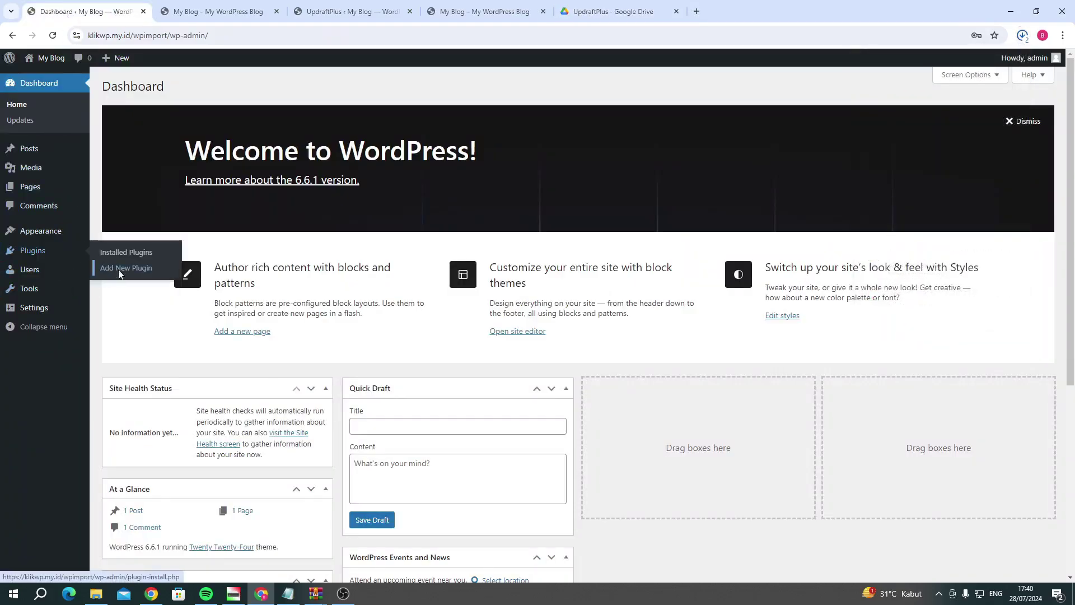
click(119, 269)
click(343, 594)
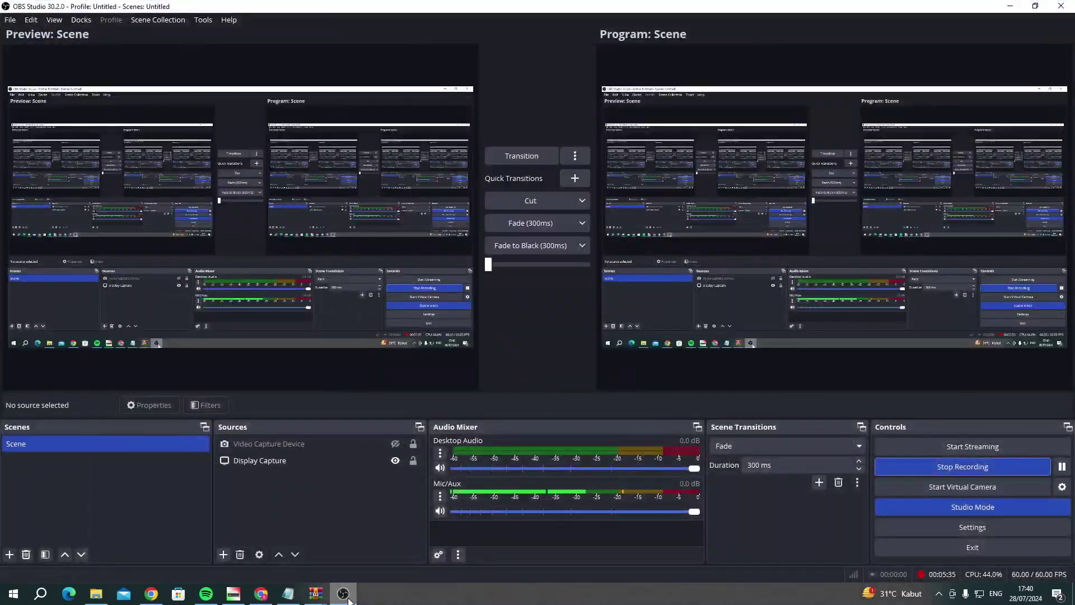
click(261, 594)
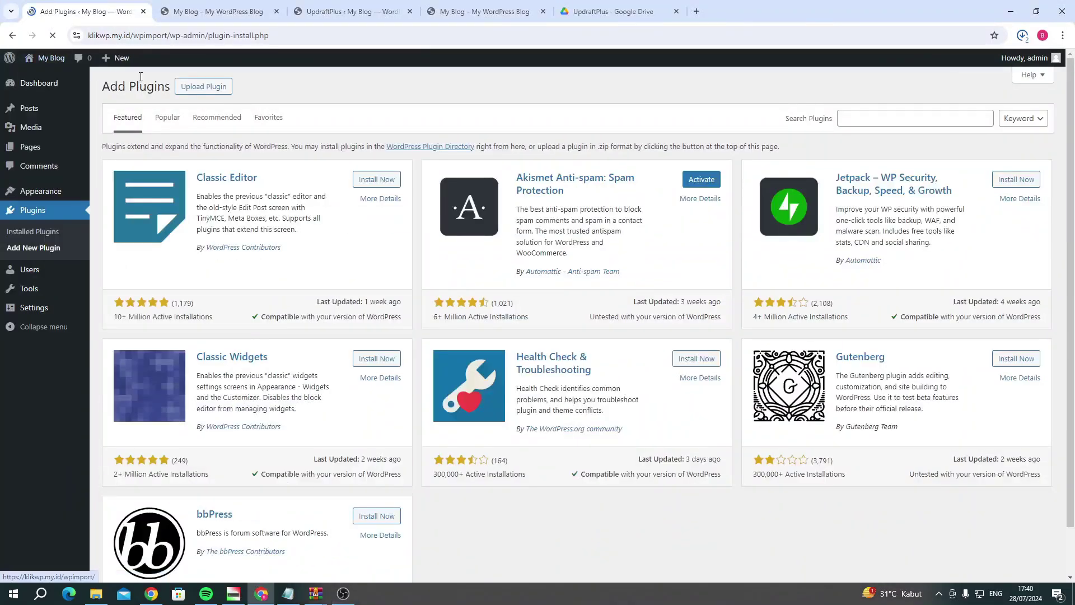
click(211, 89)
click(901, 273)
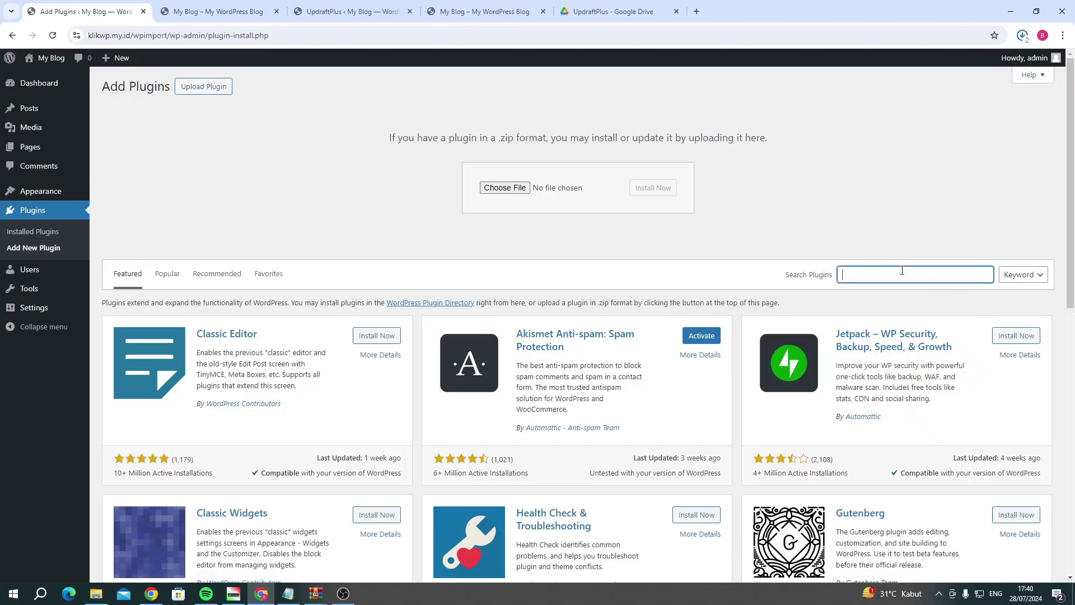
text(updraft)
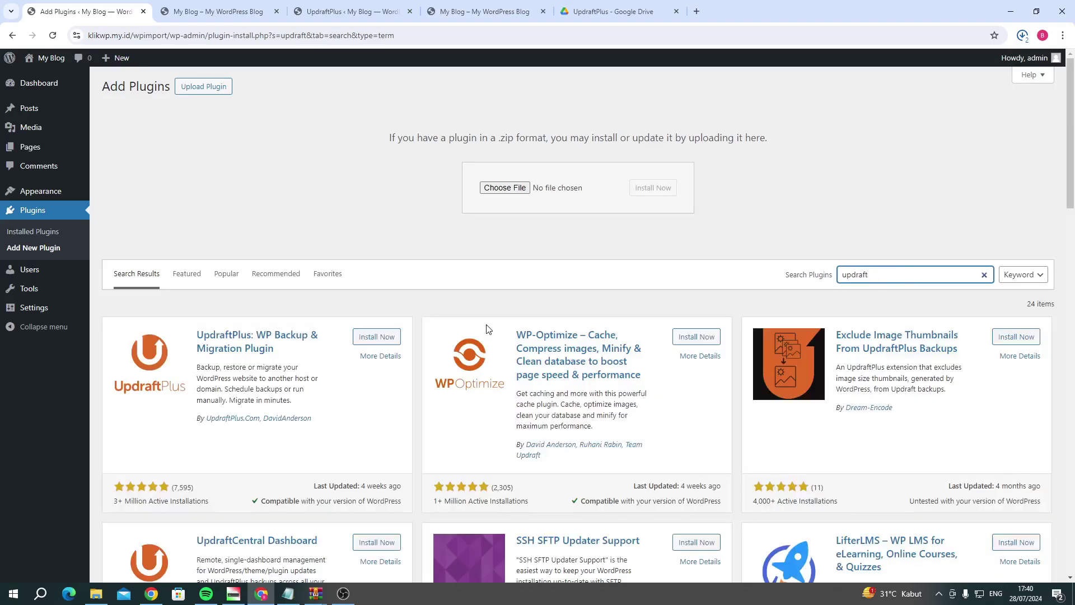
- Install and activate the UpdraftPlus: WP Backup & Migration Plugin, and dismiss its welcome pop-up
click(363, 338)
scroll(294, 363, down, 3)
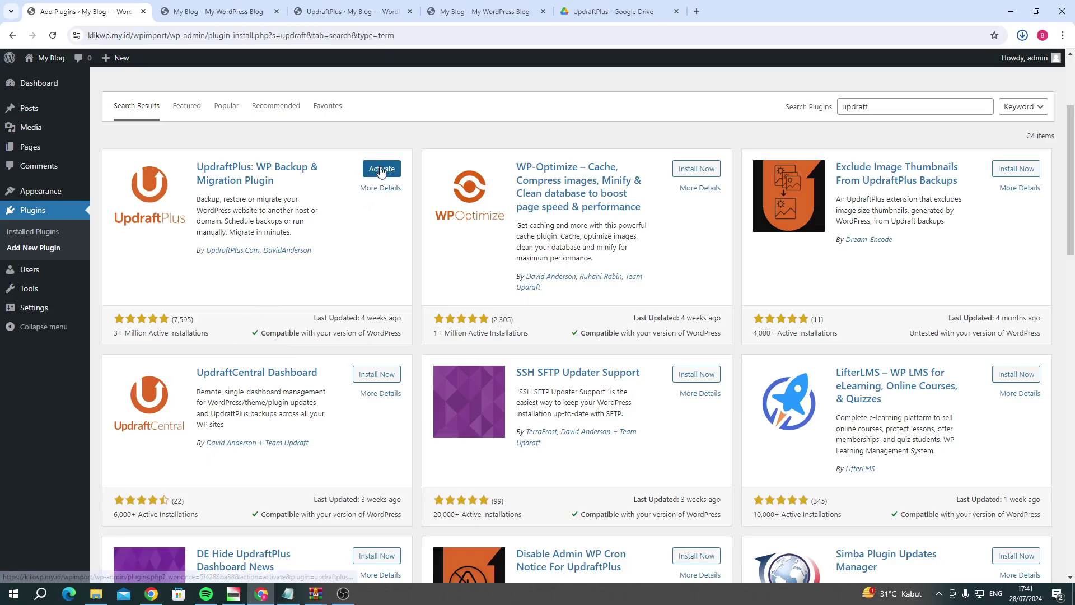
click(377, 190)
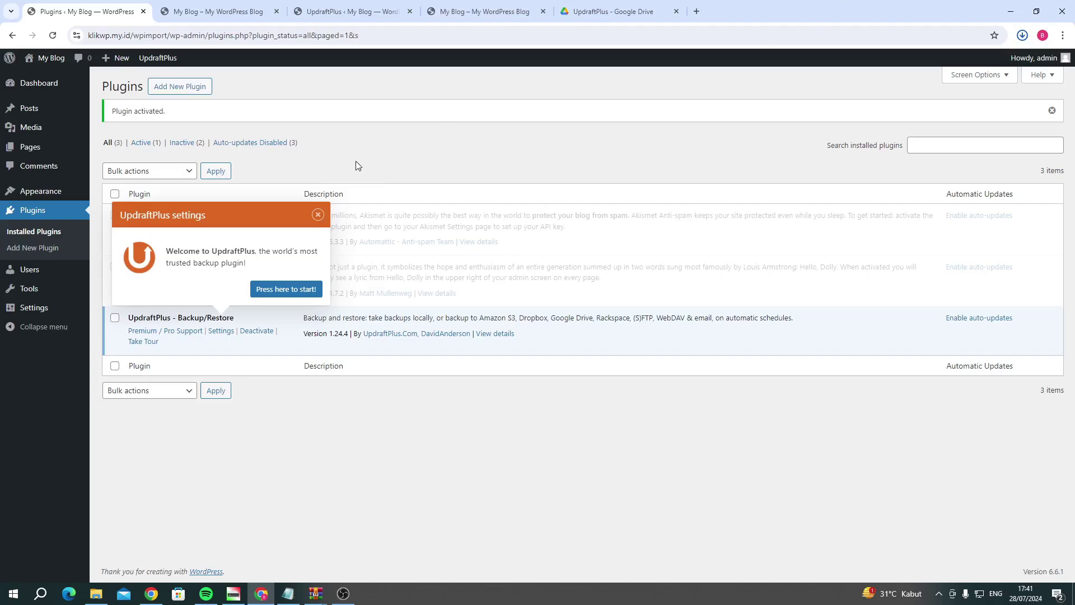
click(318, 214)
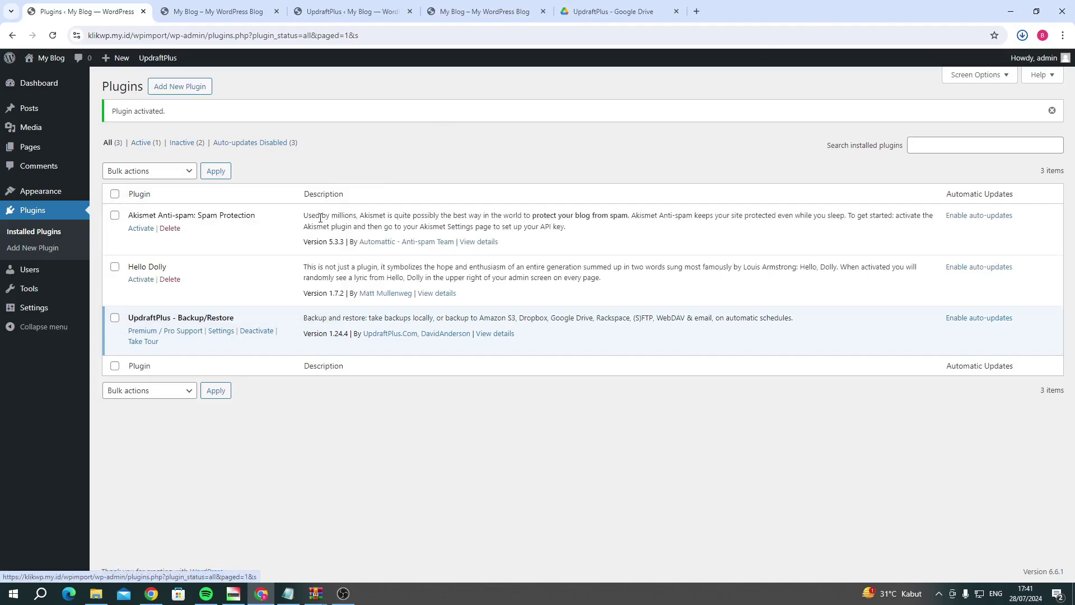
- Open the UpdraftPlus settings and show the upload area for existing backup files
click(216, 331)
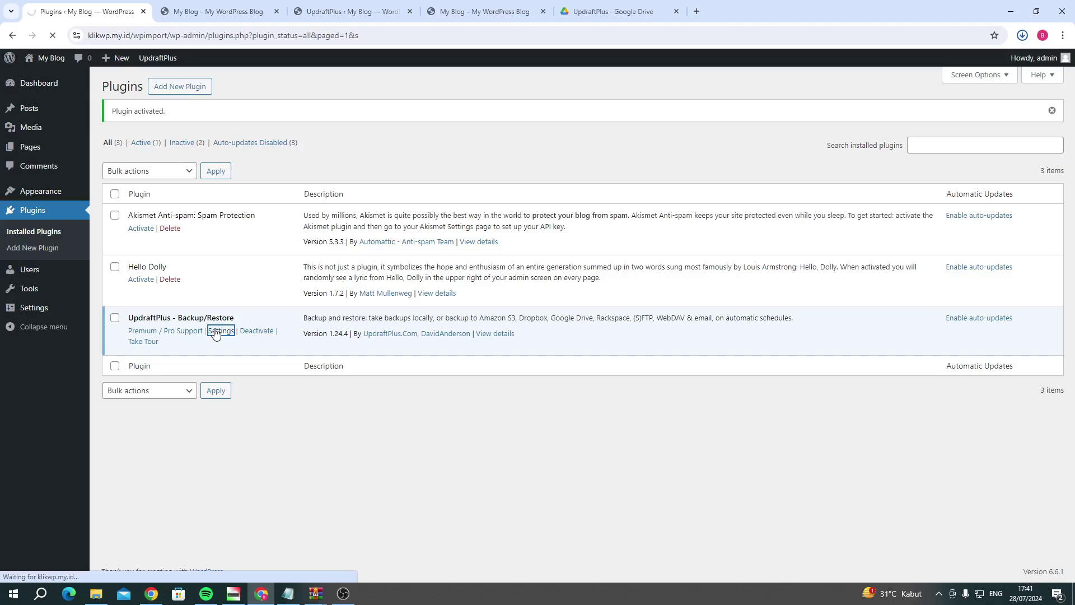
scroll(227, 357, down, 1)
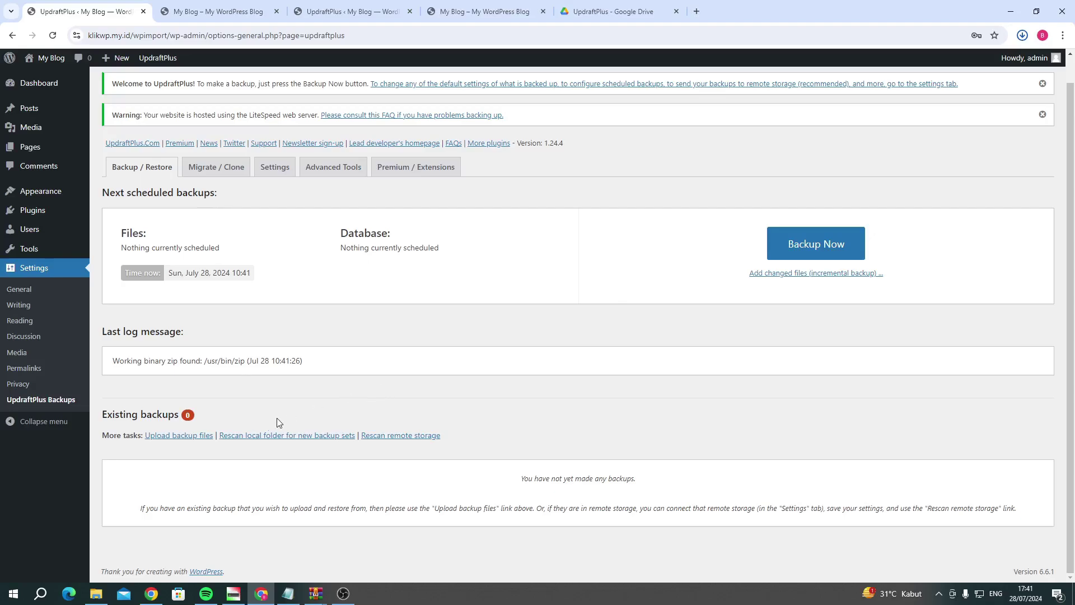
click(190, 435)
scroll(487, 424, down, 3)
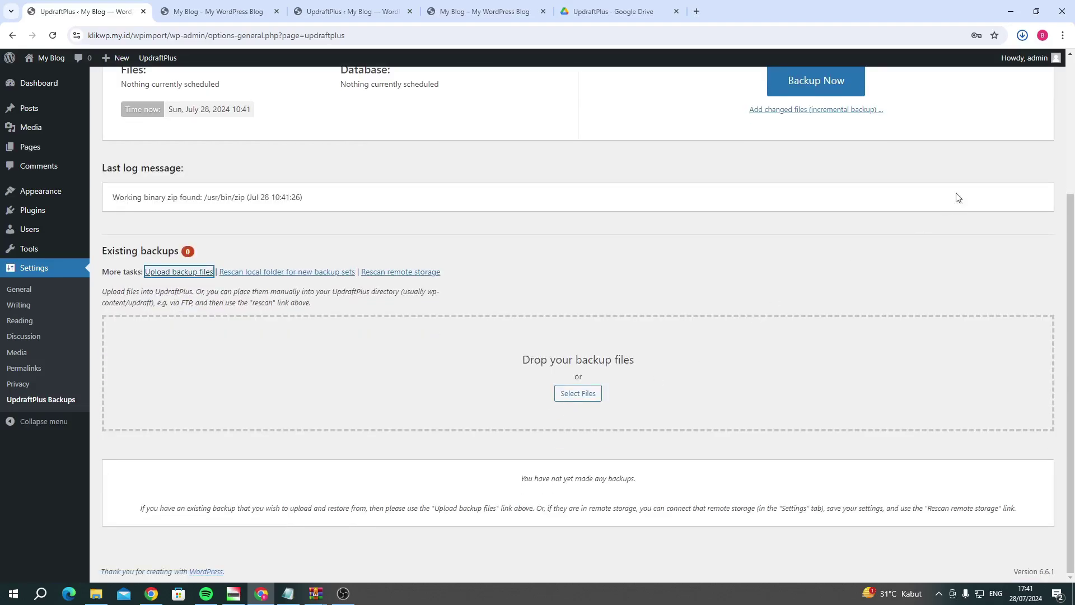
- Upload the downloaded db.gz, others.zip, uploads.zip and themes.zip backup files to UpdraftPlus
click(1022, 35)
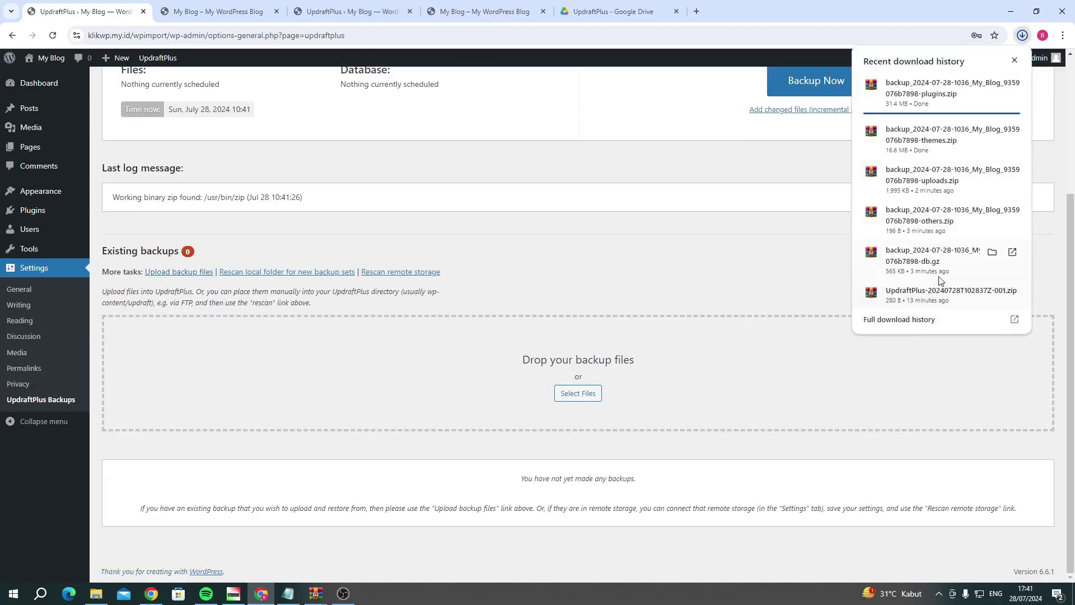
mouse_move(911, 254)
drag(915, 255, 607, 392)
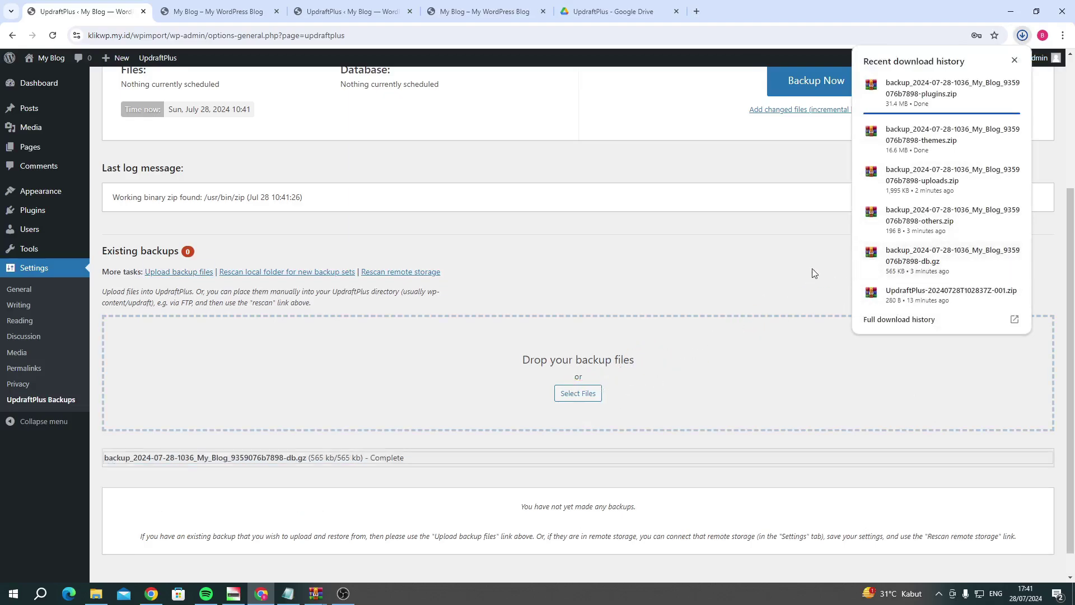
drag(890, 219, 579, 394)
drag(918, 175, 616, 403)
drag(907, 140, 592, 396)
scroll(588, 399, down, 1)
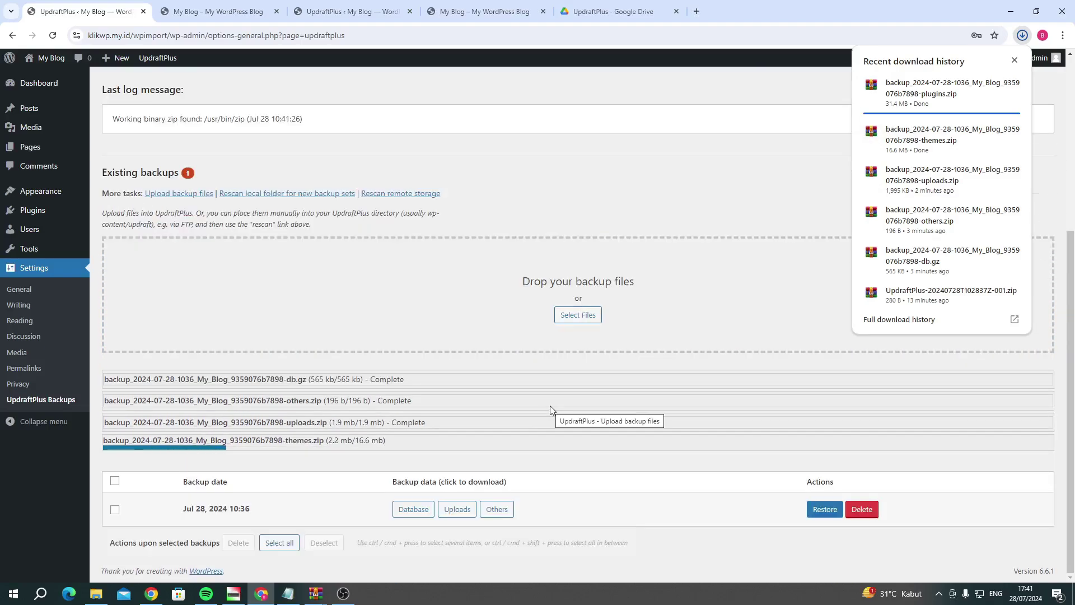
- Check the plugins.zip download and, once it is complete, upload that backup file to UpdraftPlus
mouse_move(905, 124)
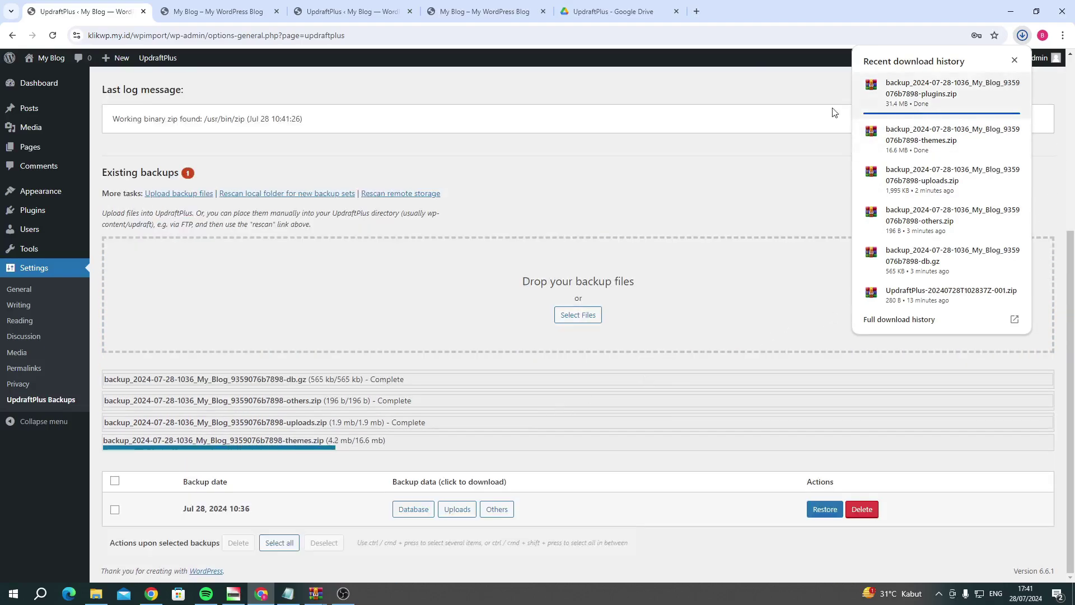
click(601, 10)
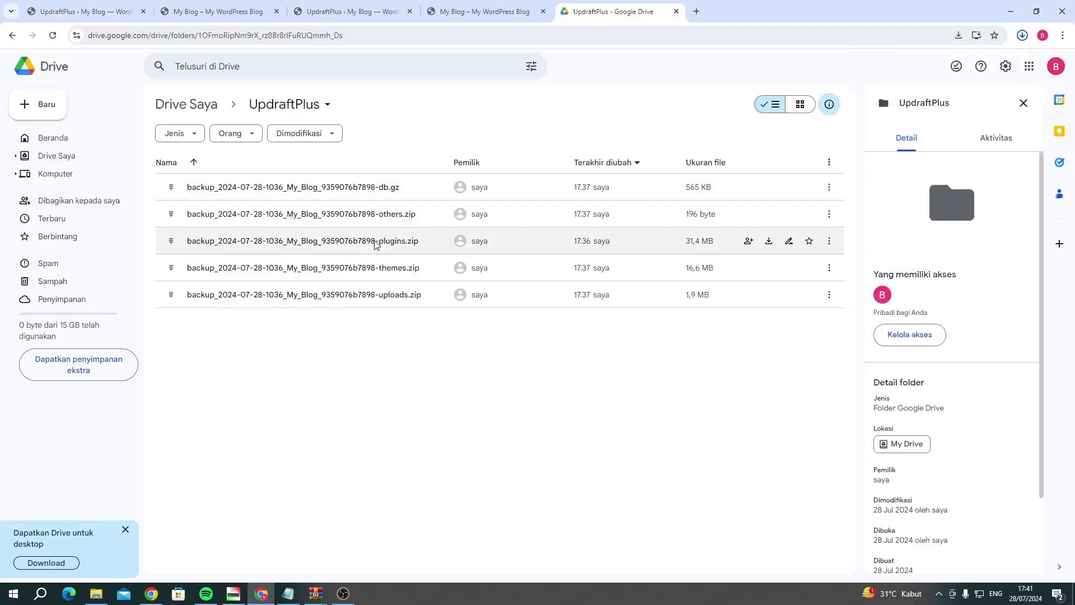
click(84, 11)
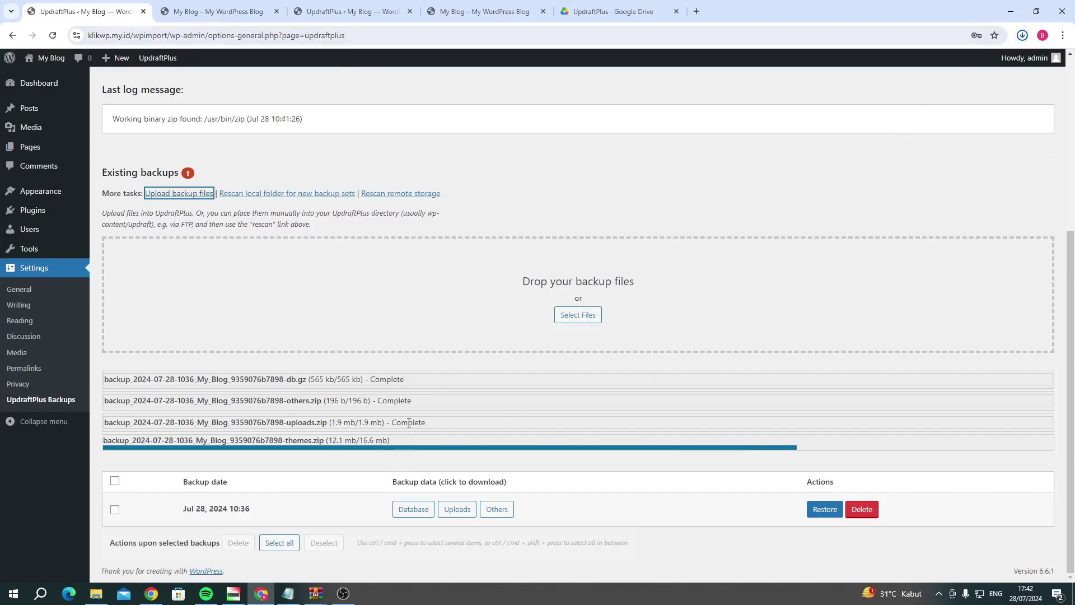
click(1022, 35)
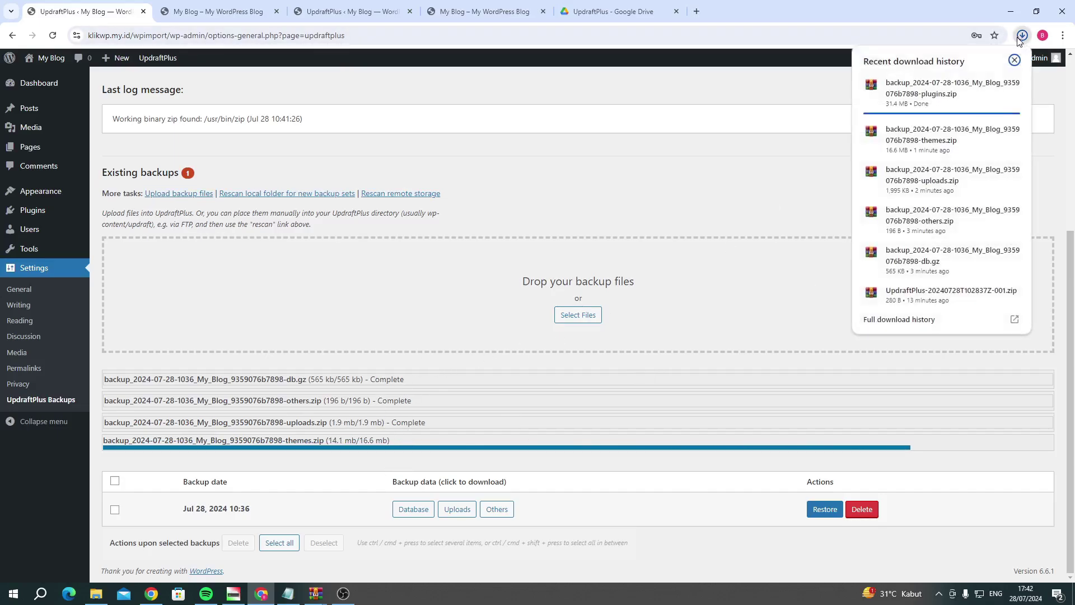
click(783, 188)
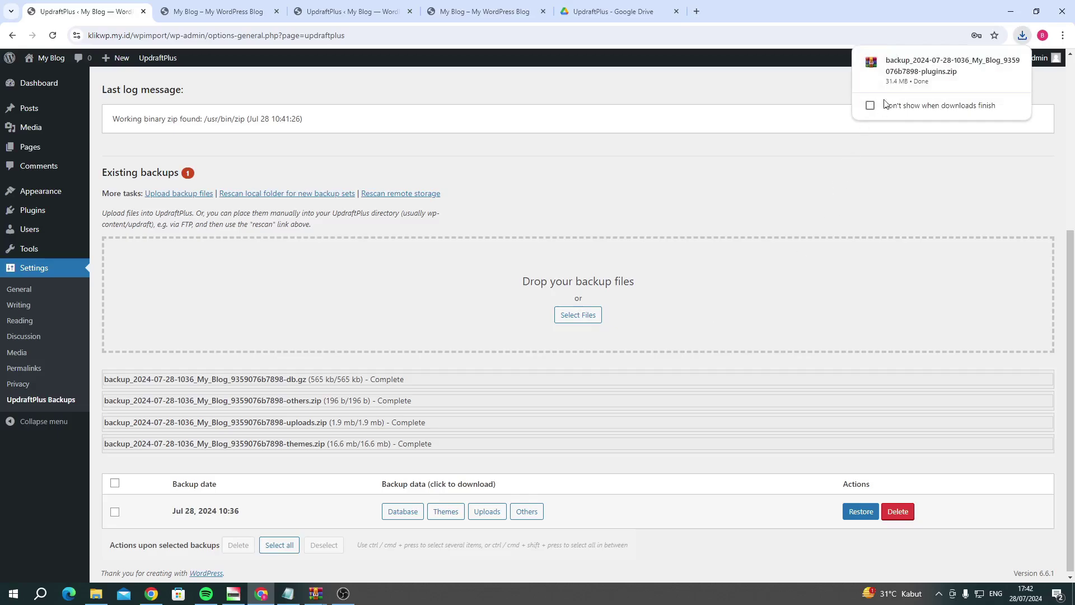
drag(904, 71, 596, 315)
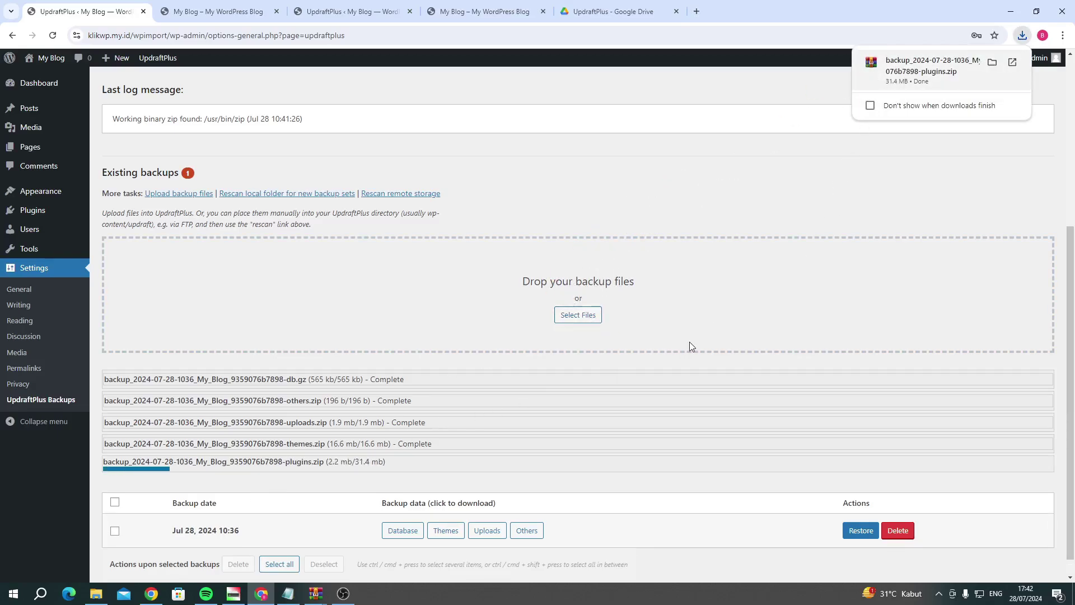
- Reload the wpimport homepage and look through its current content before the restore
click(190, 13)
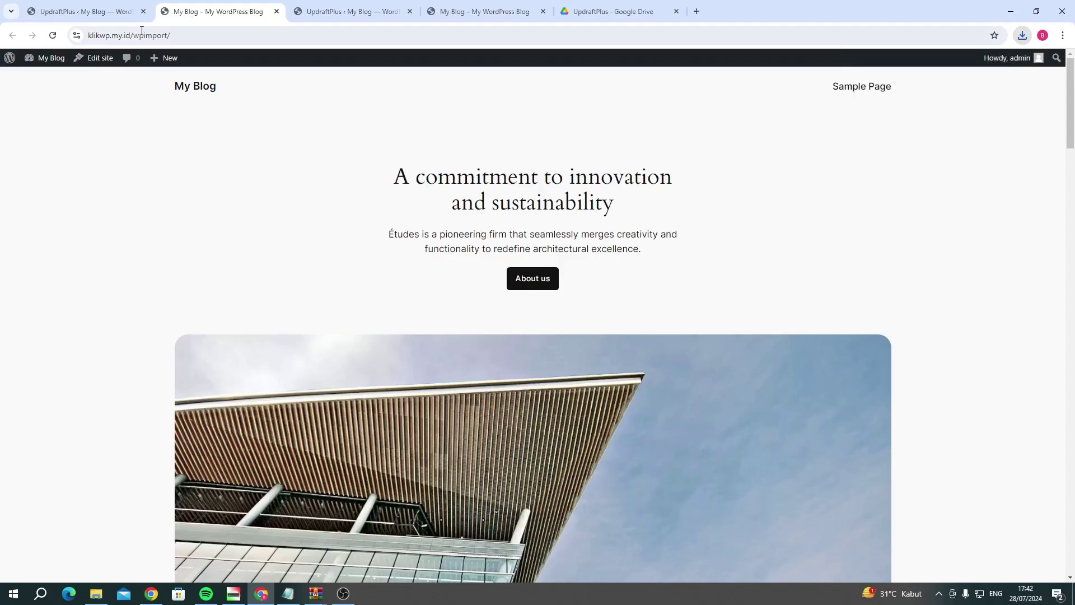
click(52, 35)
scroll(434, 330, down, 15)
scroll(433, 330, up, 15)
click(339, 599)
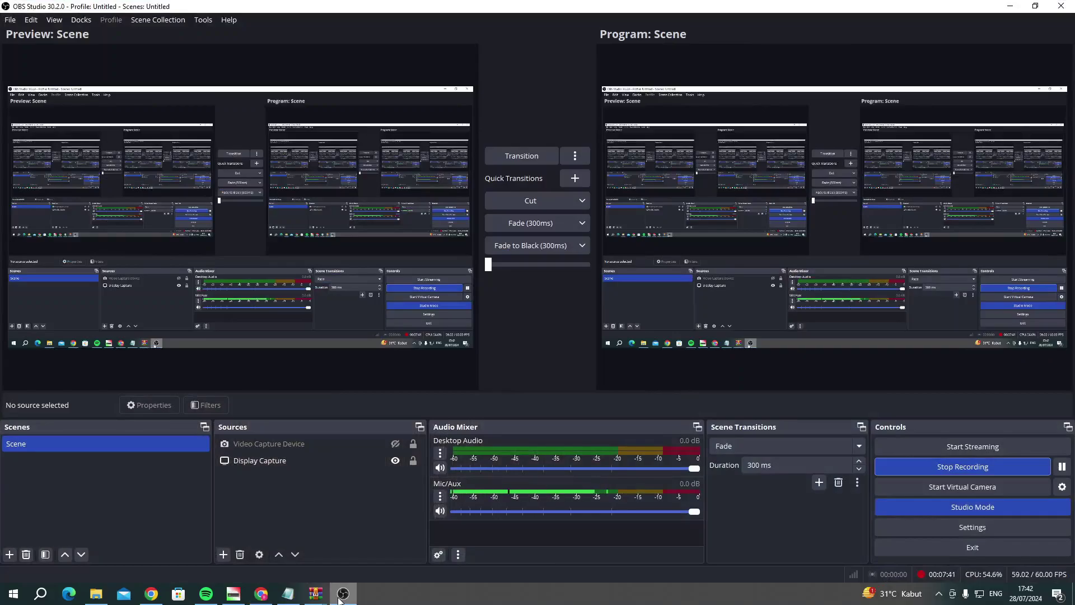
click(338, 599)
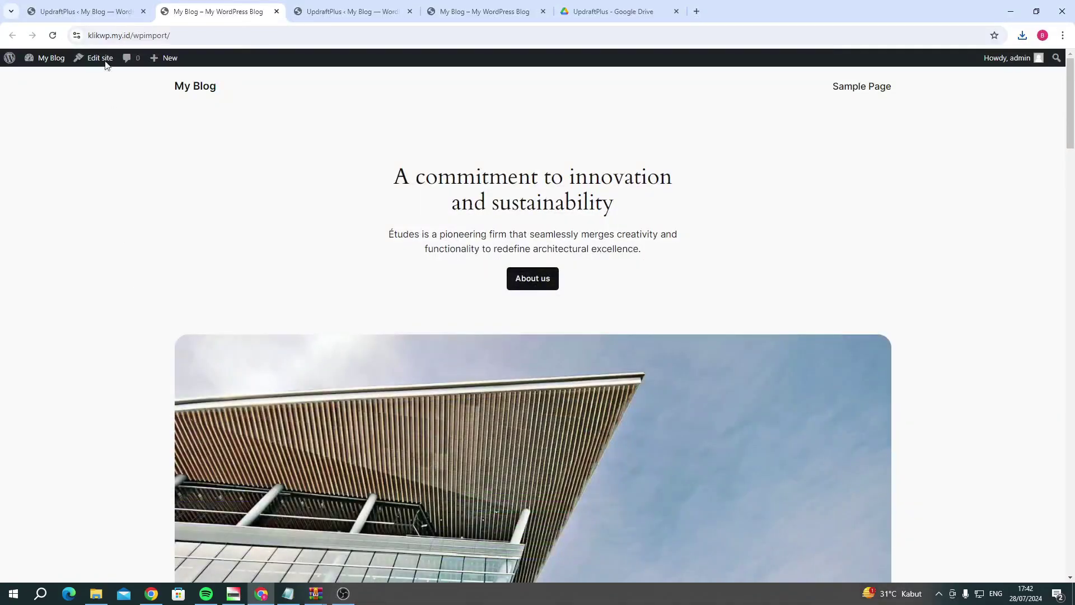
- Return to UpdraftPlus, select the Jul 28, 2024 10:36 backup set and start restoring it
click(100, 11)
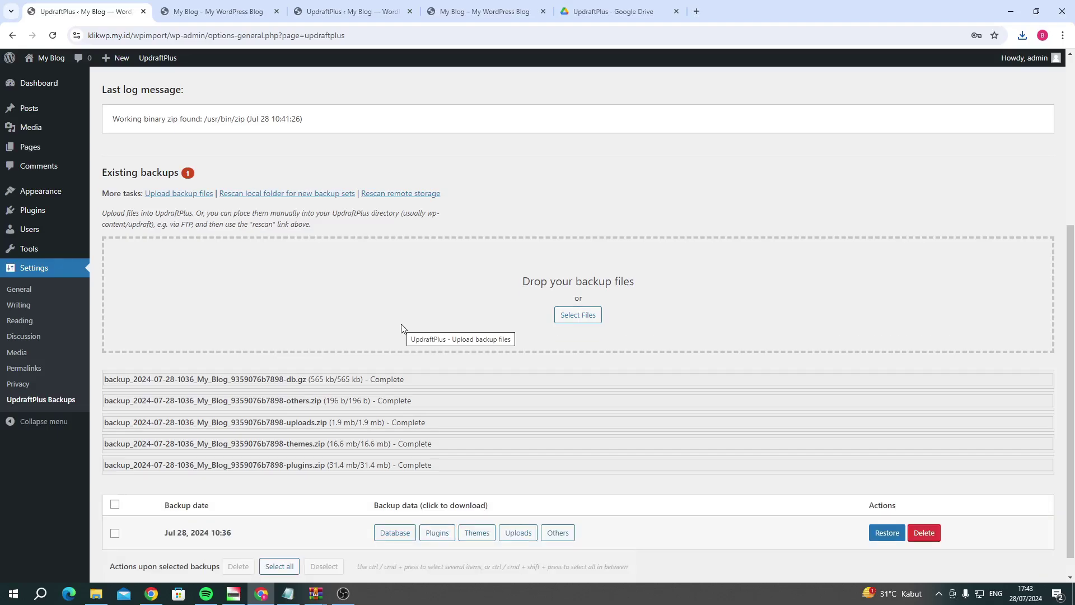
scroll(519, 398, down, 1)
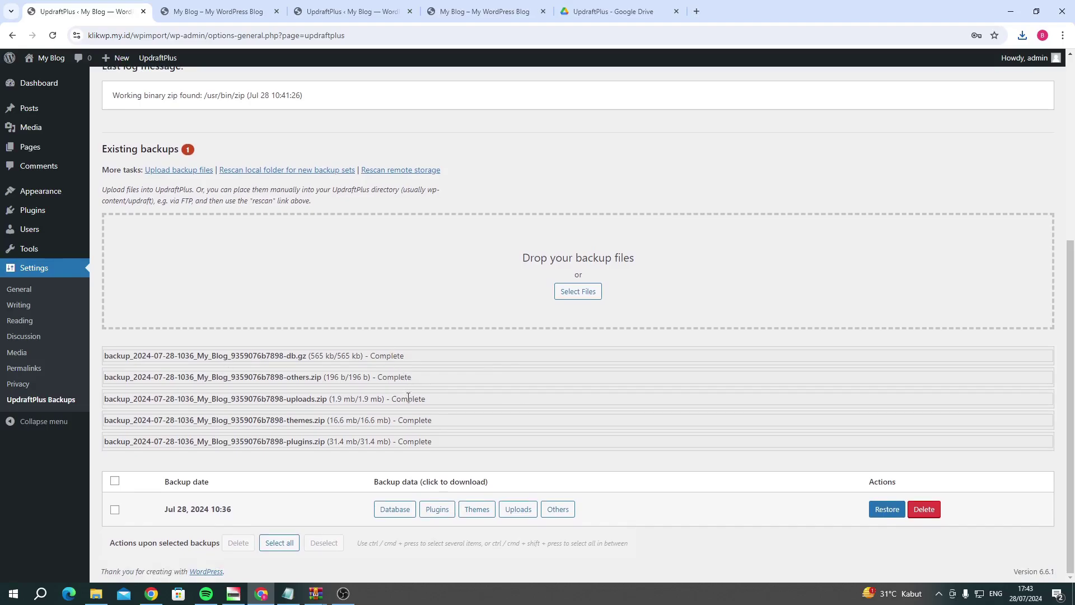
click(114, 481)
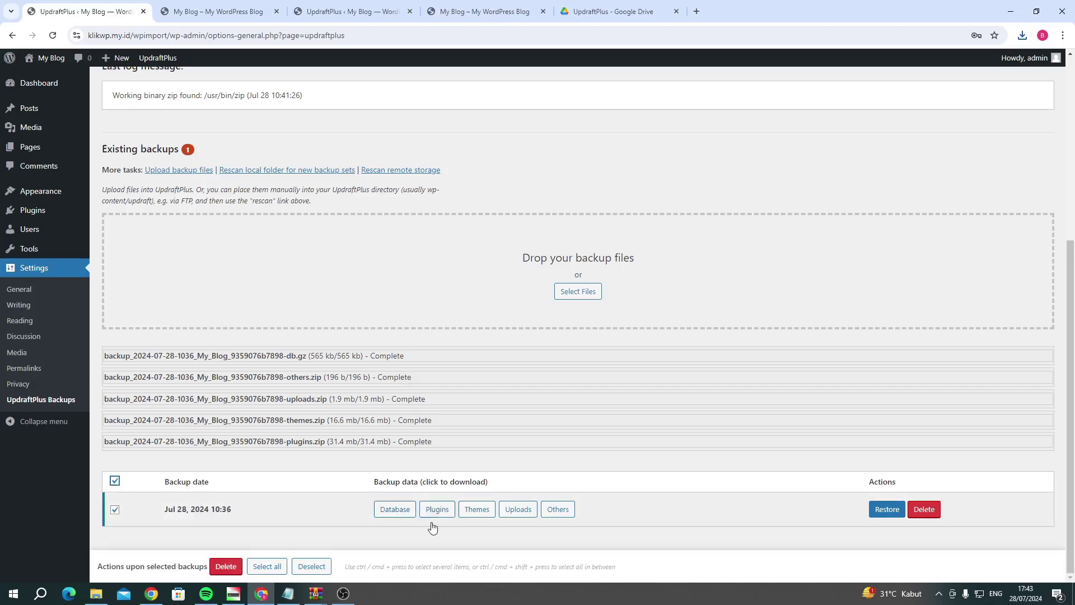
click(887, 508)
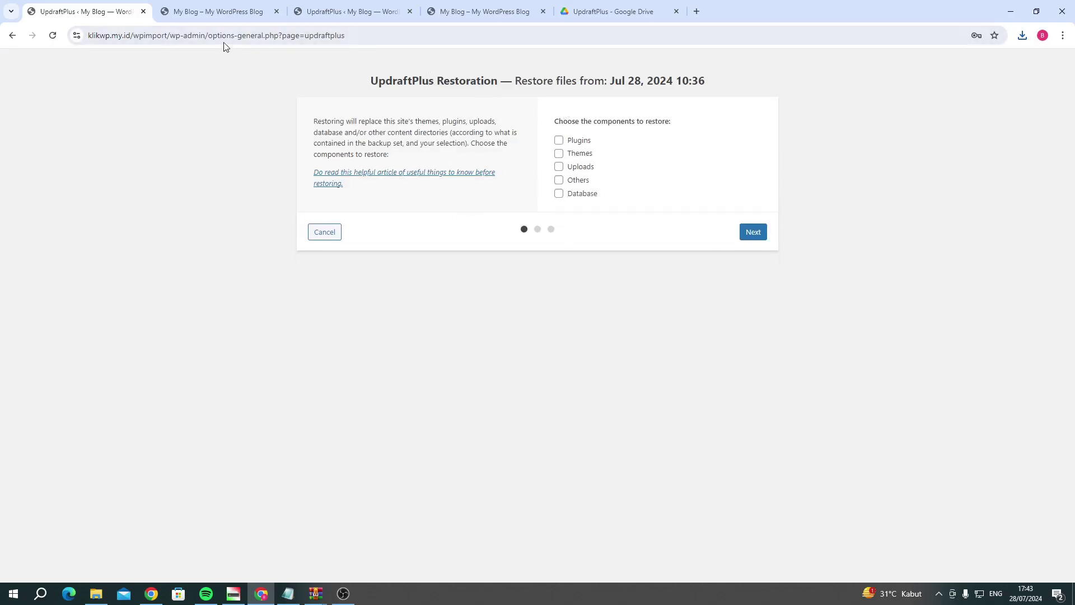
- Choose Plugins, Themes, Uploads, Others and Database as the components to restore and continue to the preparation stage
click(220, 12)
click(86, 11)
click(558, 140)
click(558, 153)
click(558, 167)
click(558, 179)
click(558, 193)
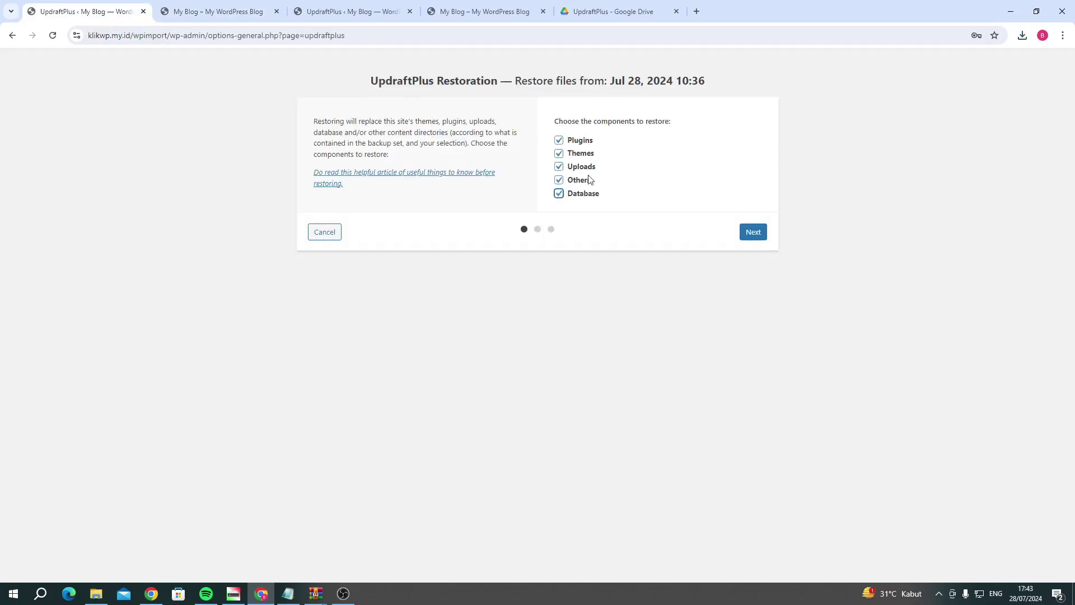
click(750, 234)
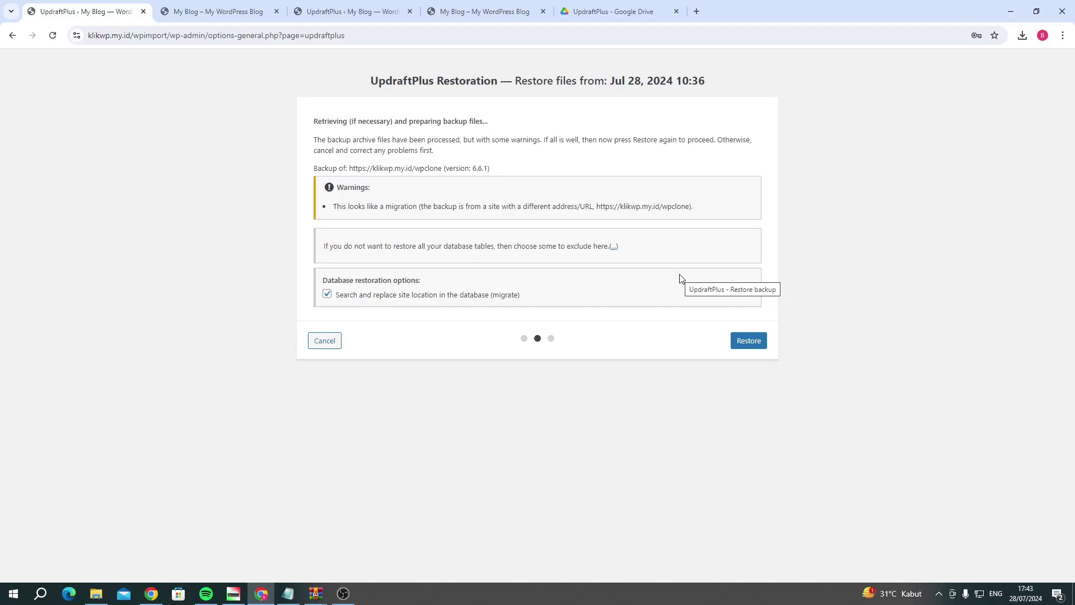
- Review the migration warning, run the restore with site location search and replace enabled, and return to the UpdraftPlus configuration
drag(330, 140, 419, 150)
click(412, 149)
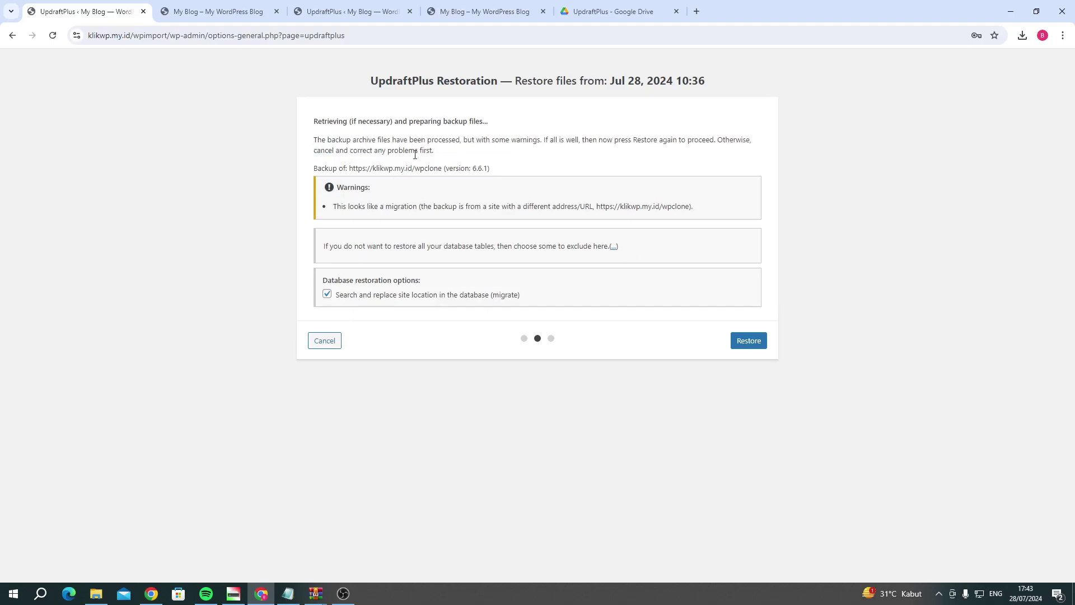
click(750, 341)
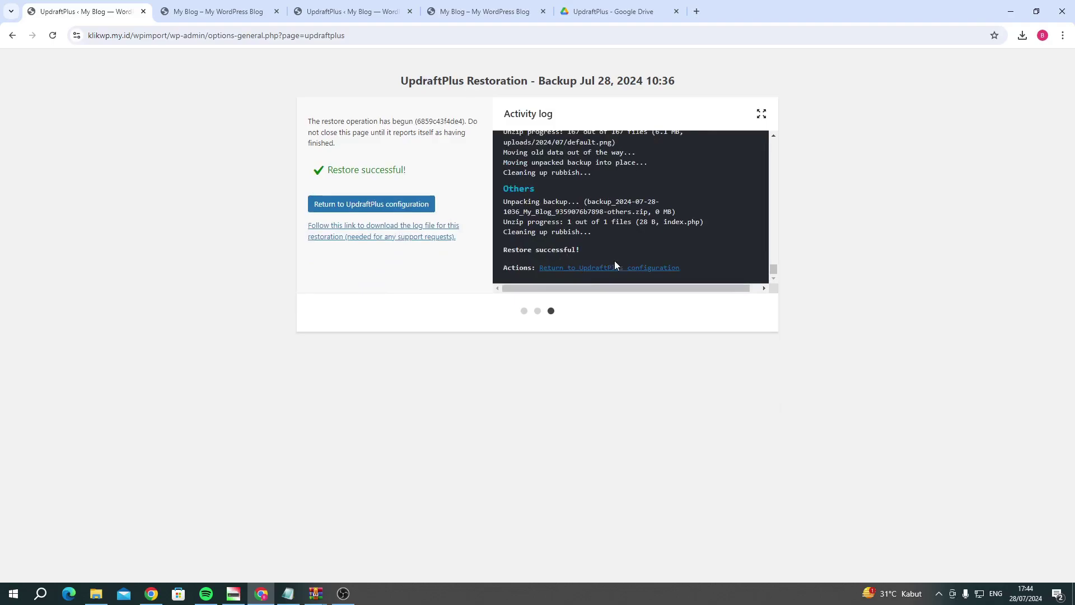
click(374, 207)
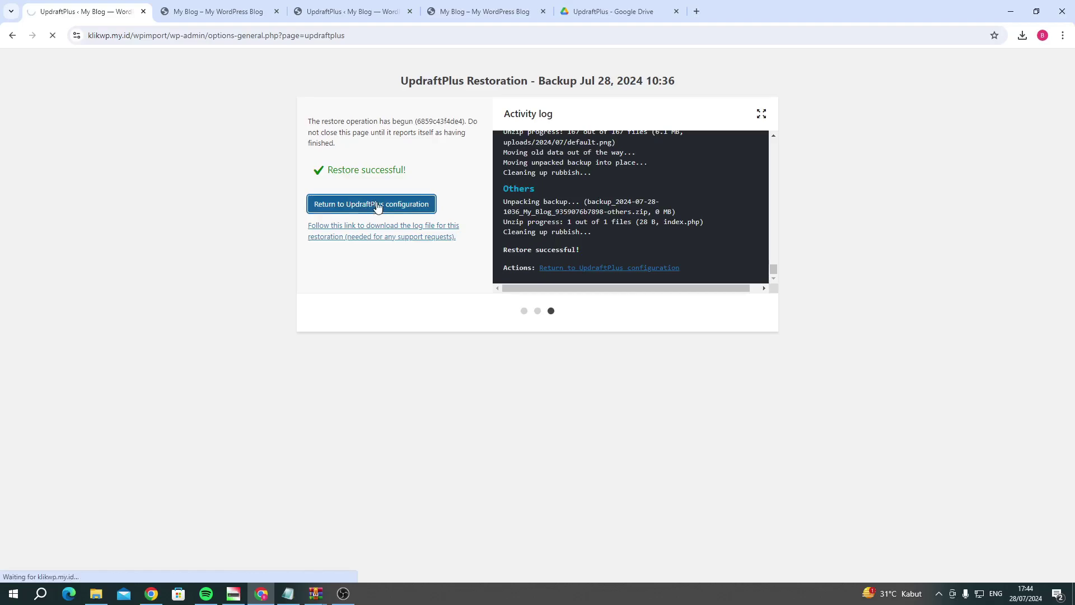
- Reload the wpimport homepage and examine the restored site's content from top to bottom
click(215, 13)
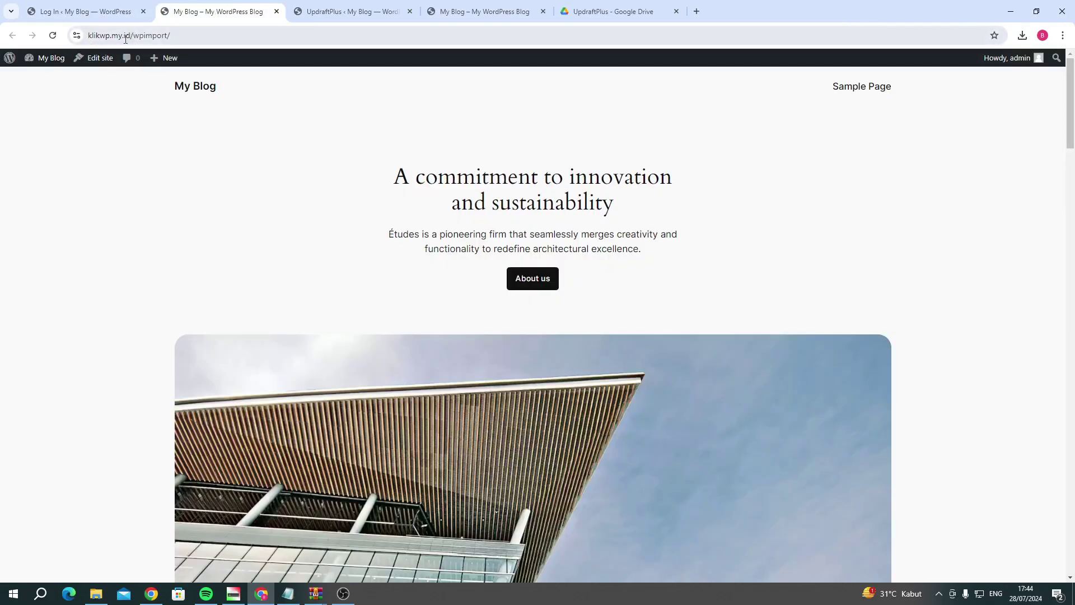
click(51, 36)
scroll(400, 189, down, 15)
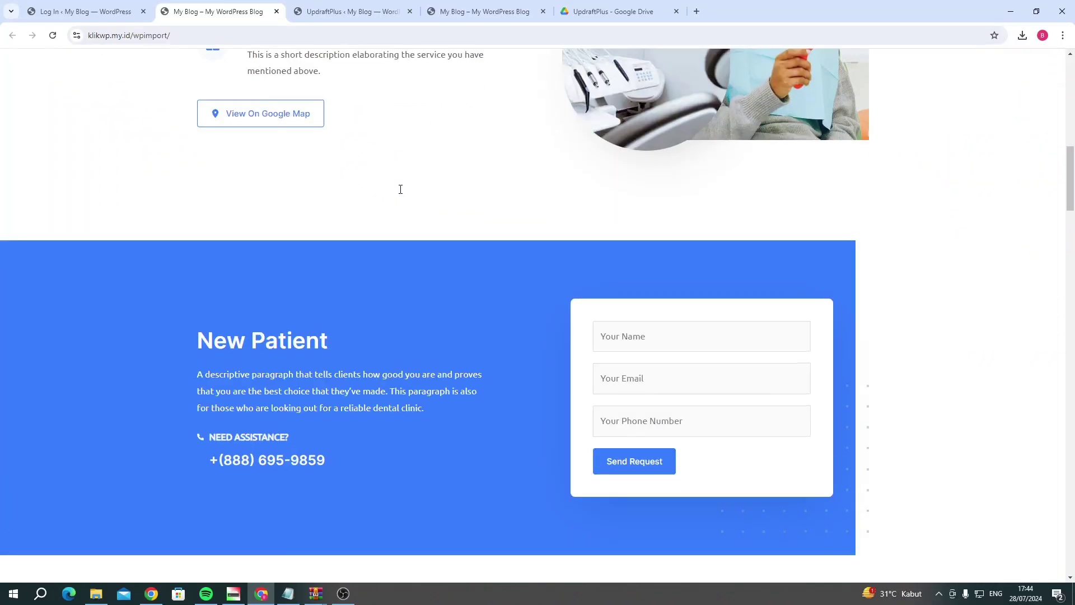
scroll(400, 190, down, 8)
scroll(399, 188, up, 15)
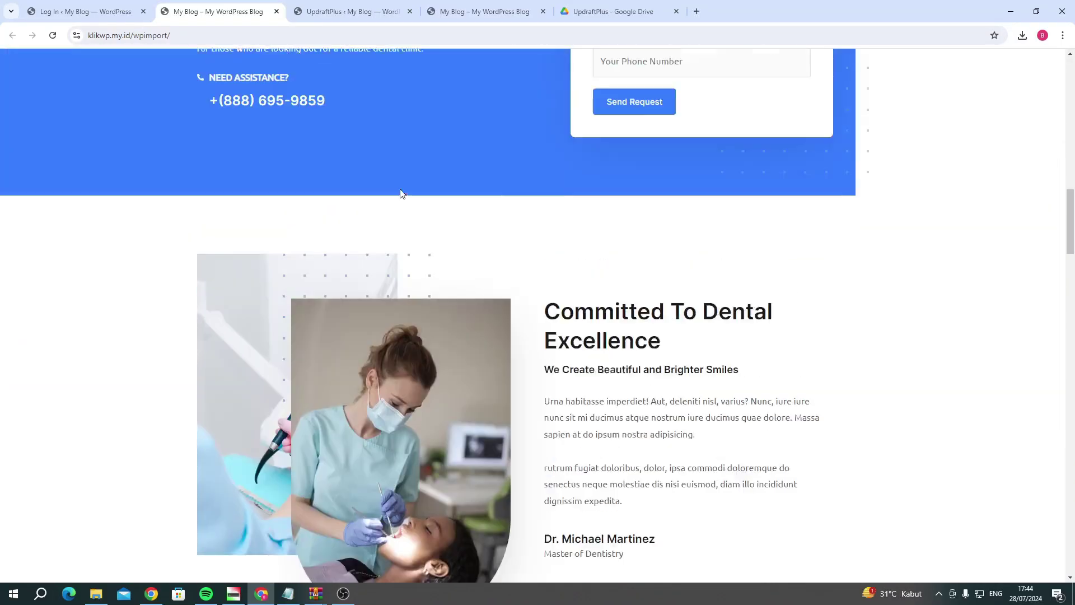
scroll(400, 194, up, 8)
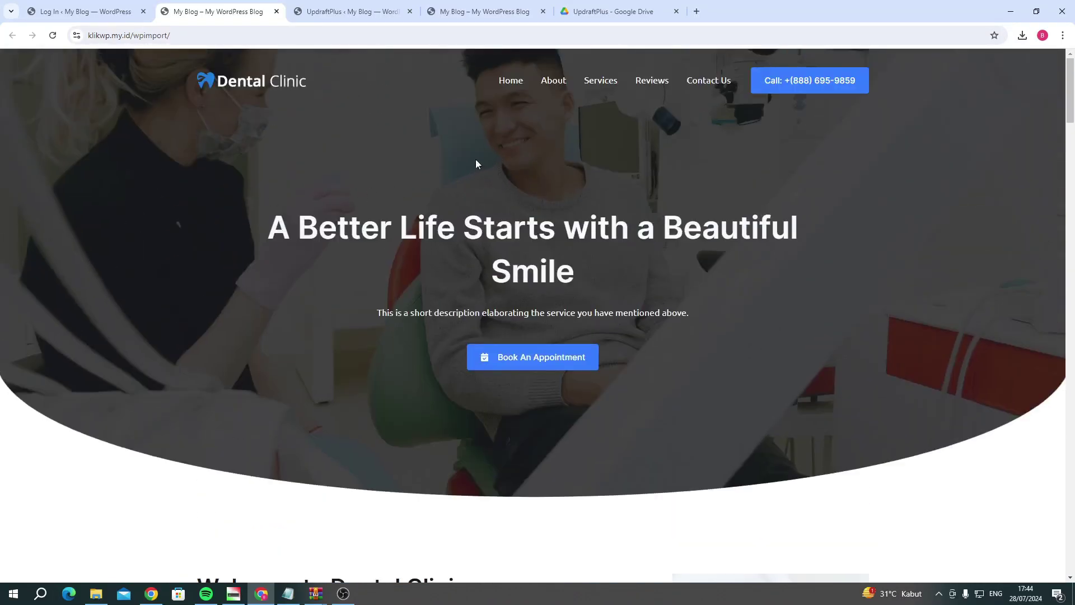